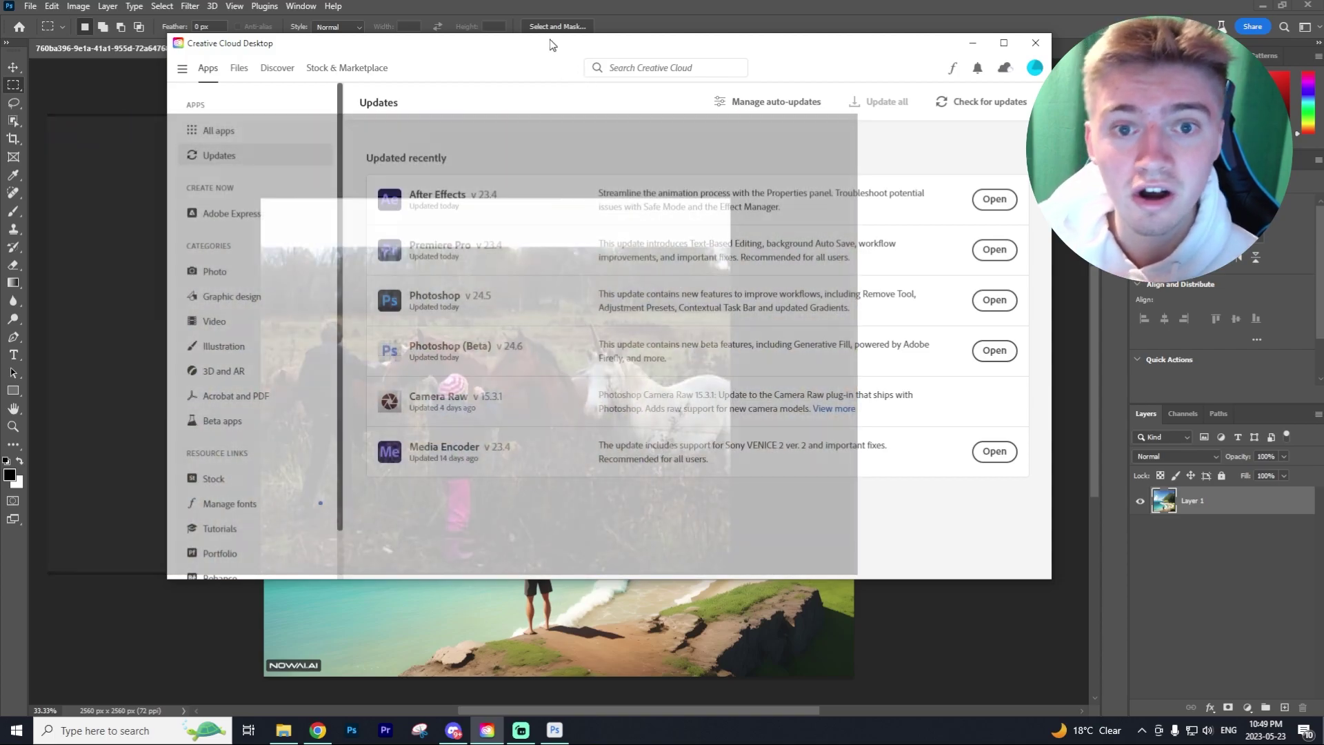
- Move the Creative Cloud window lower and scroll the sidebar toward Beta apps
drag(551, 45, 548, 96)
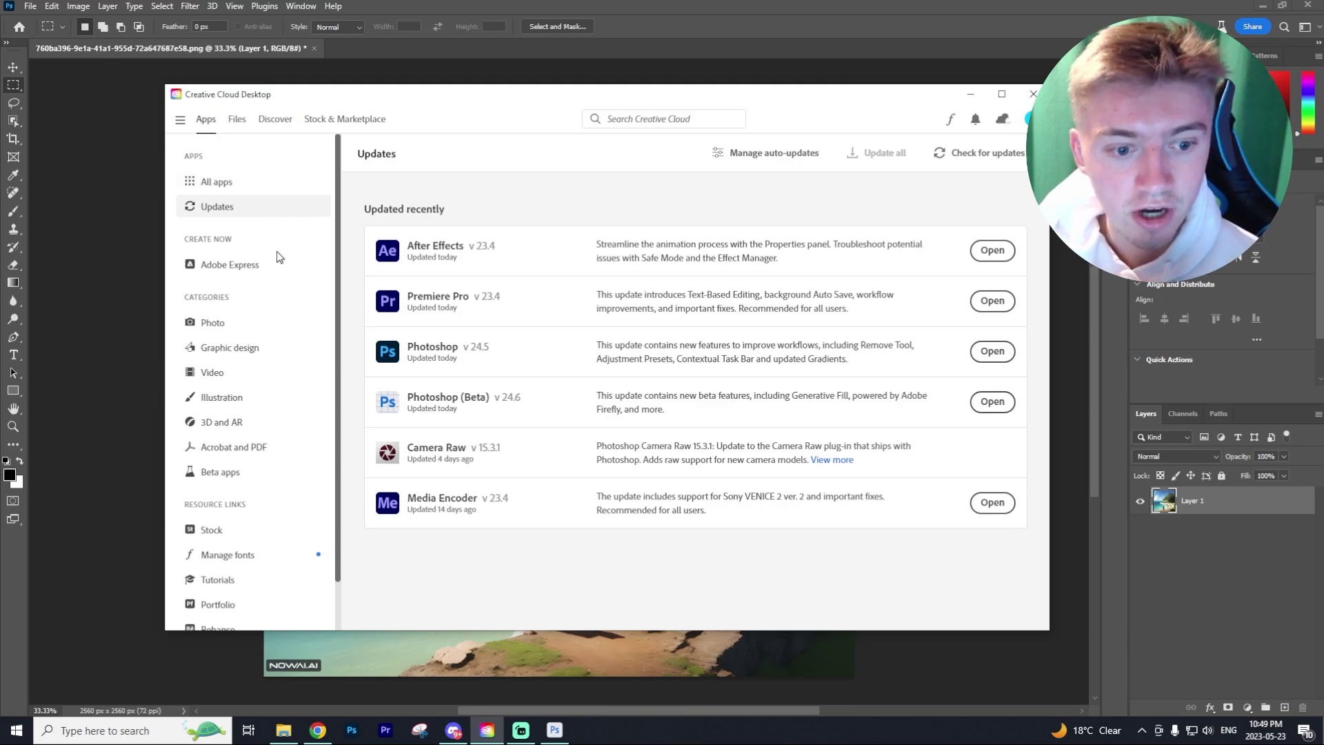
scroll(269, 325, down, 1)
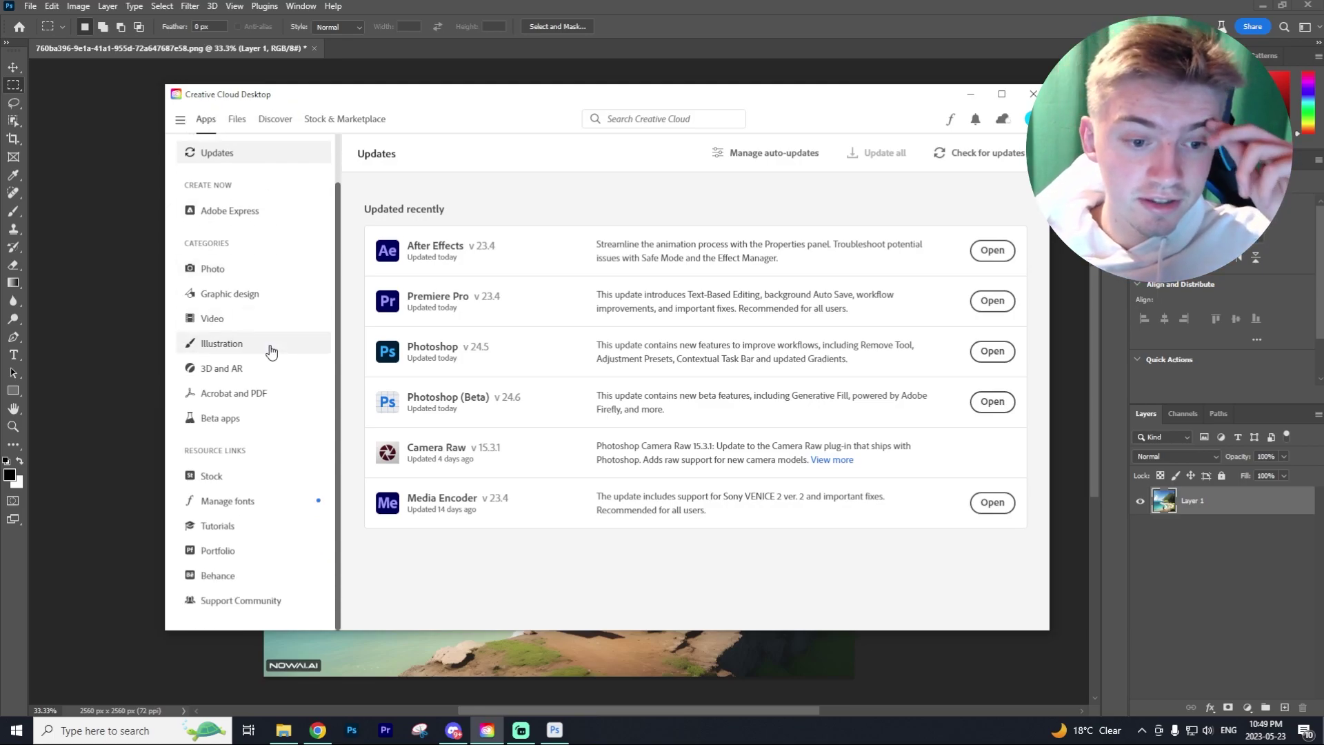
- Review the Beta apps and recent Updates lists, then close Creative Cloud to reveal the beach image
click(241, 421)
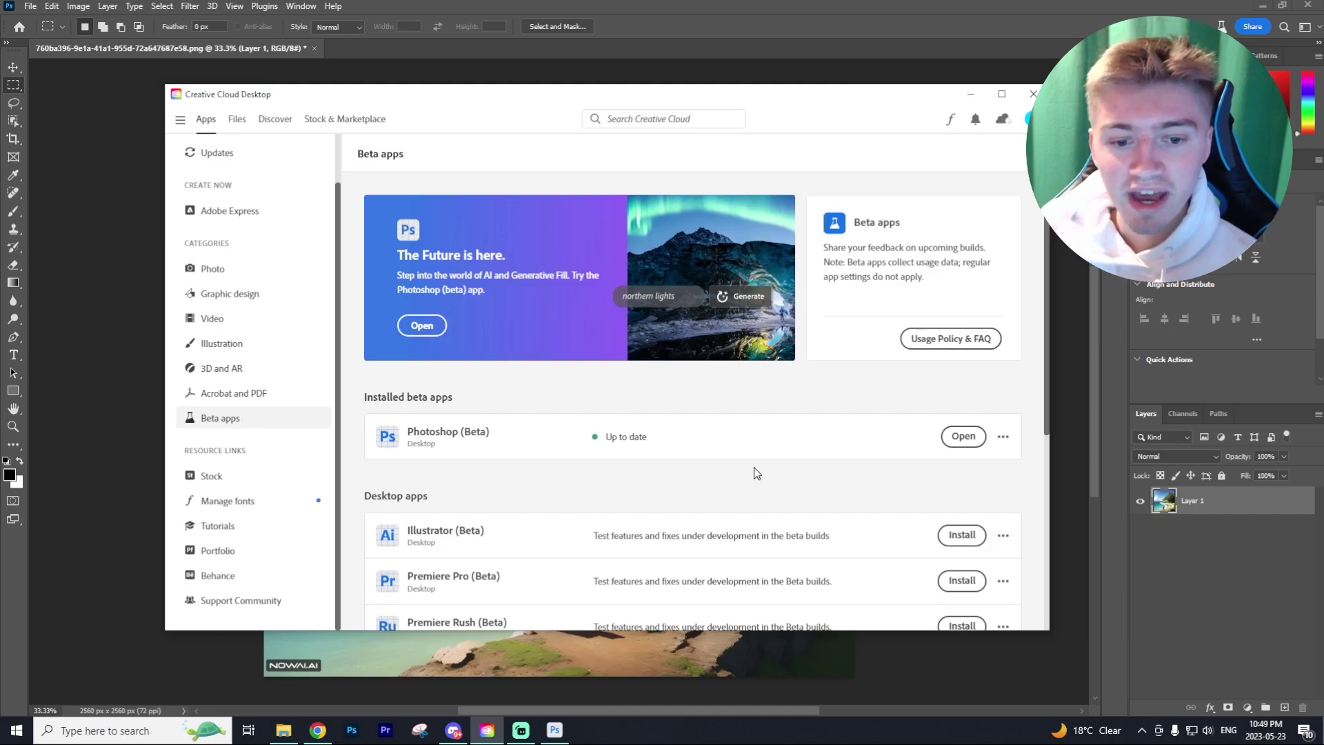
scroll(754, 466, down, 3)
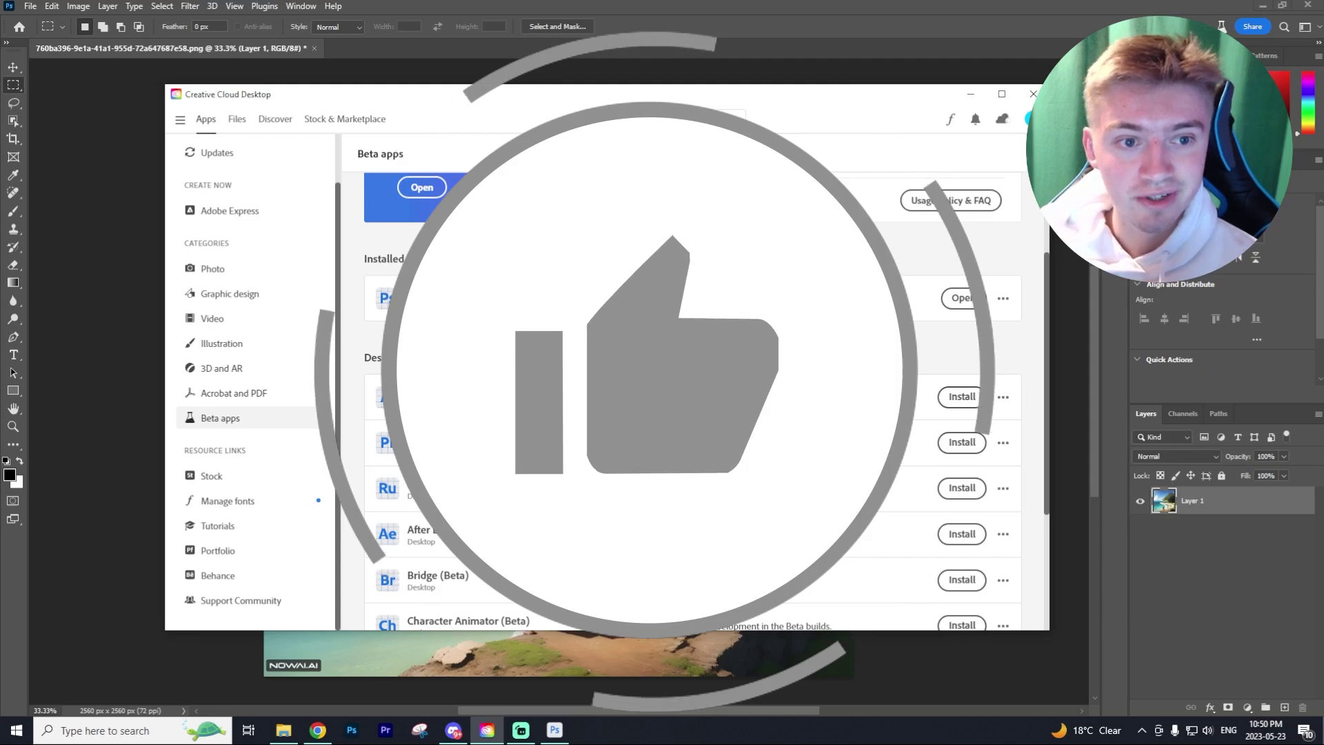
scroll(279, 250, up, 2)
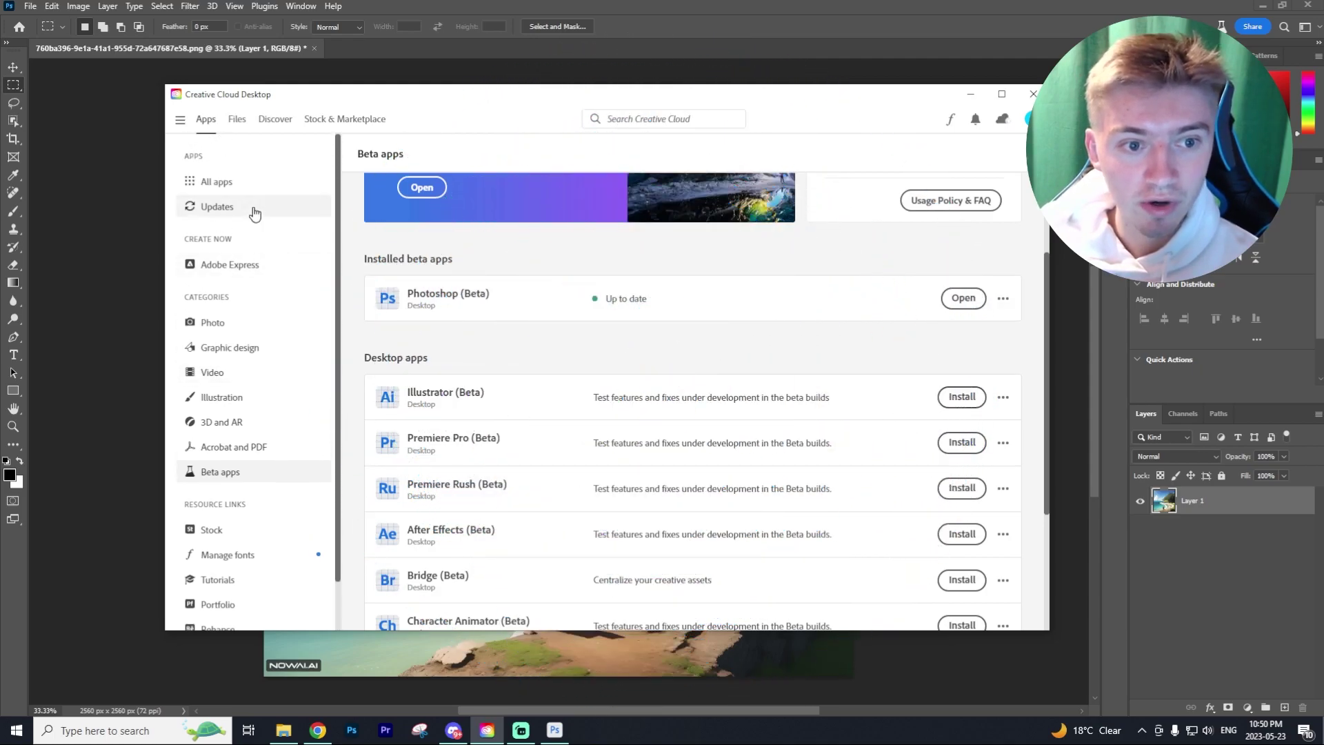
click(255, 209)
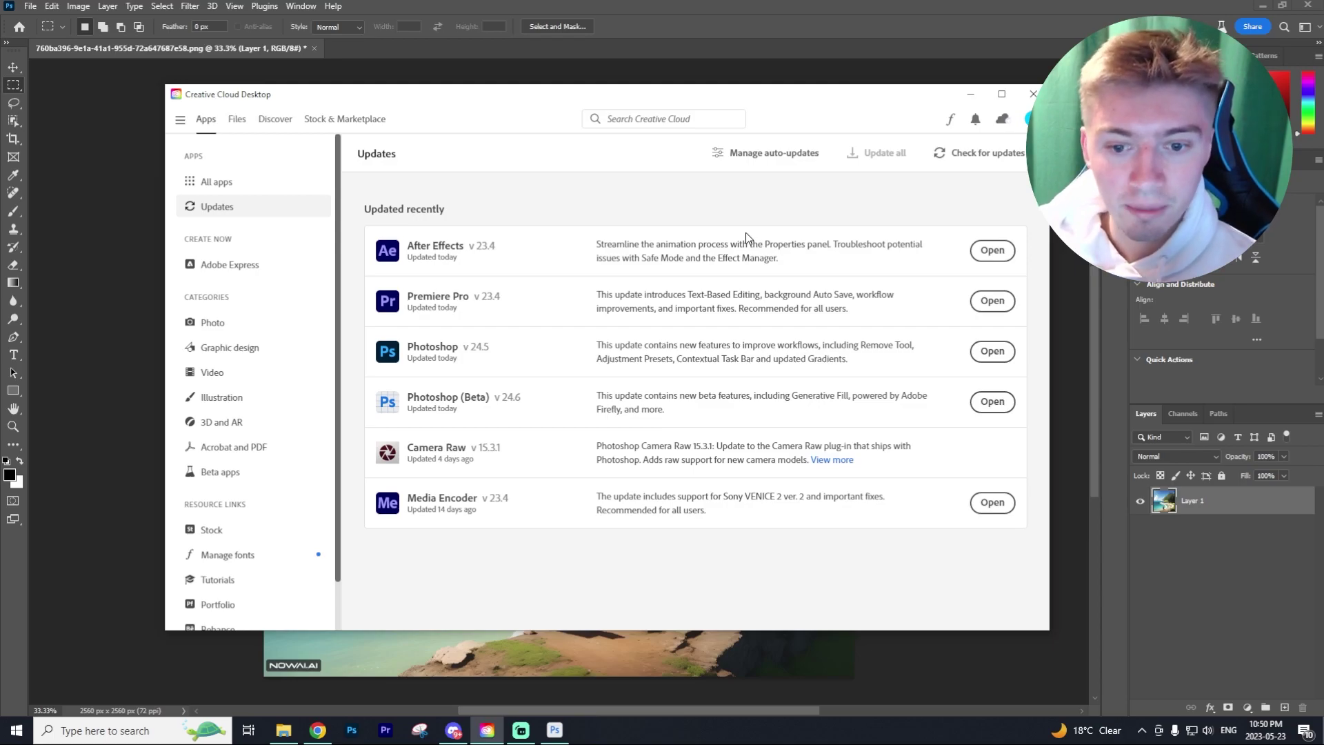
click(1032, 94)
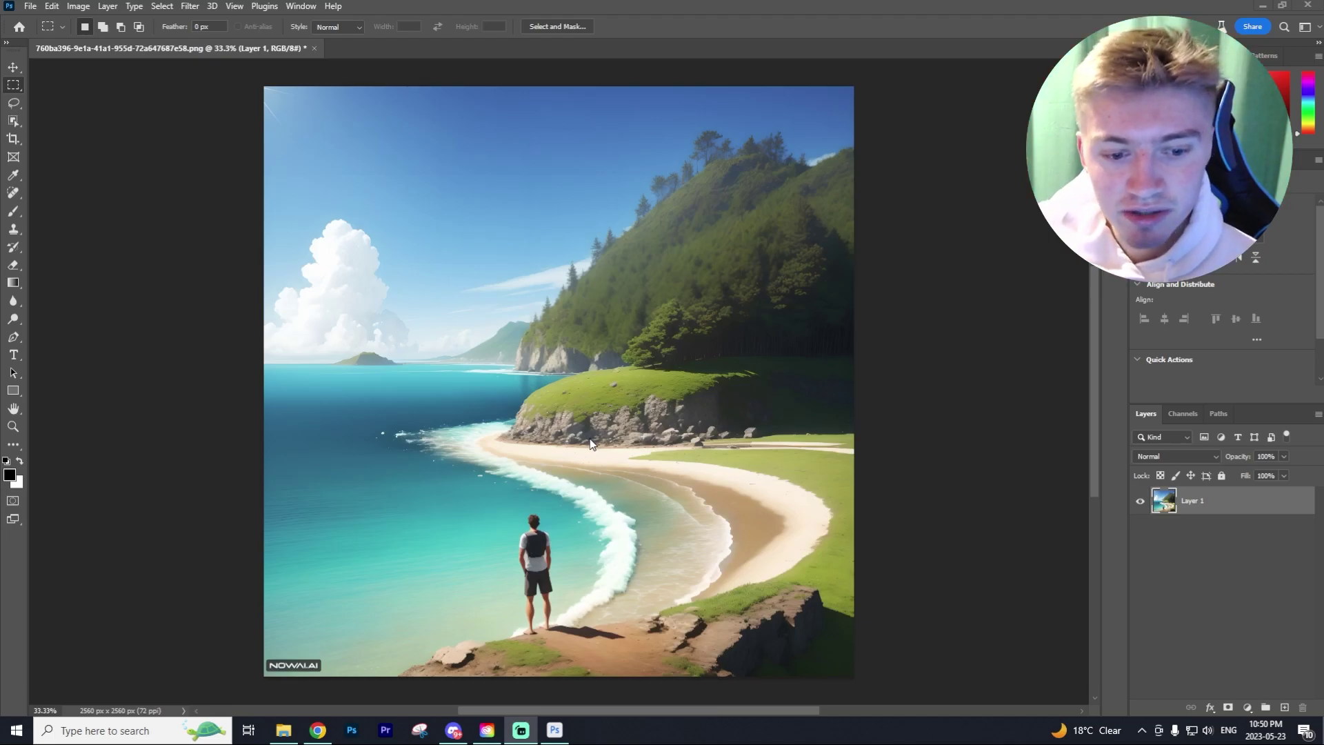
right_click(591, 443)
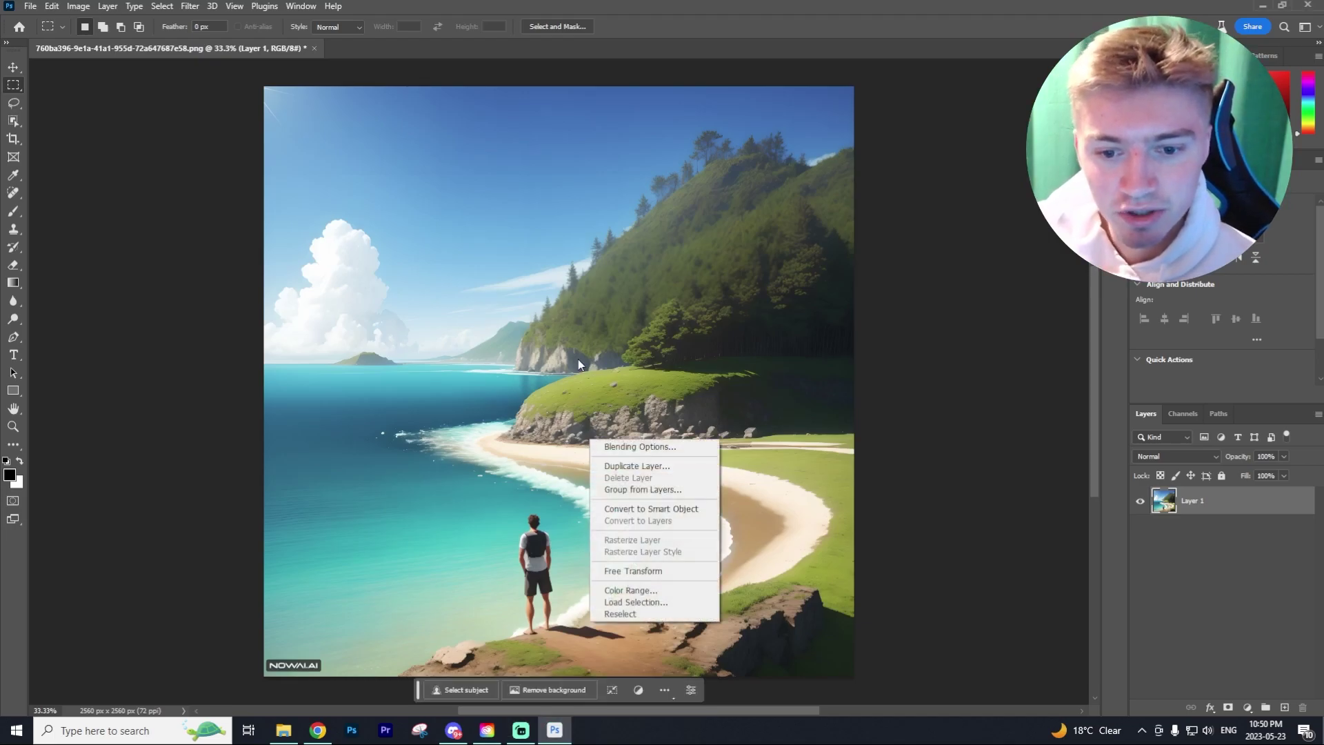
click(916, 350)
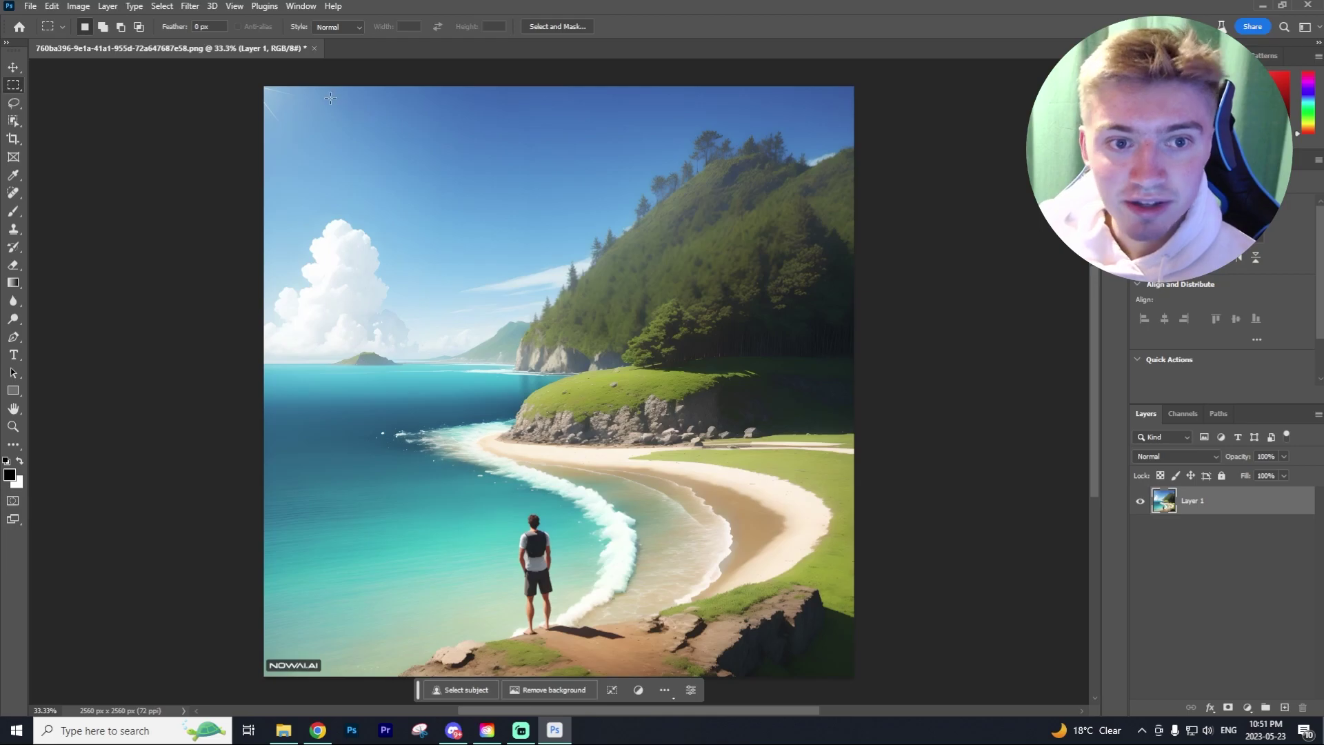
- Generate a red-and-yellow striped cartoon blimp inside a rectangle of upper sky
drag(330, 98, 626, 189)
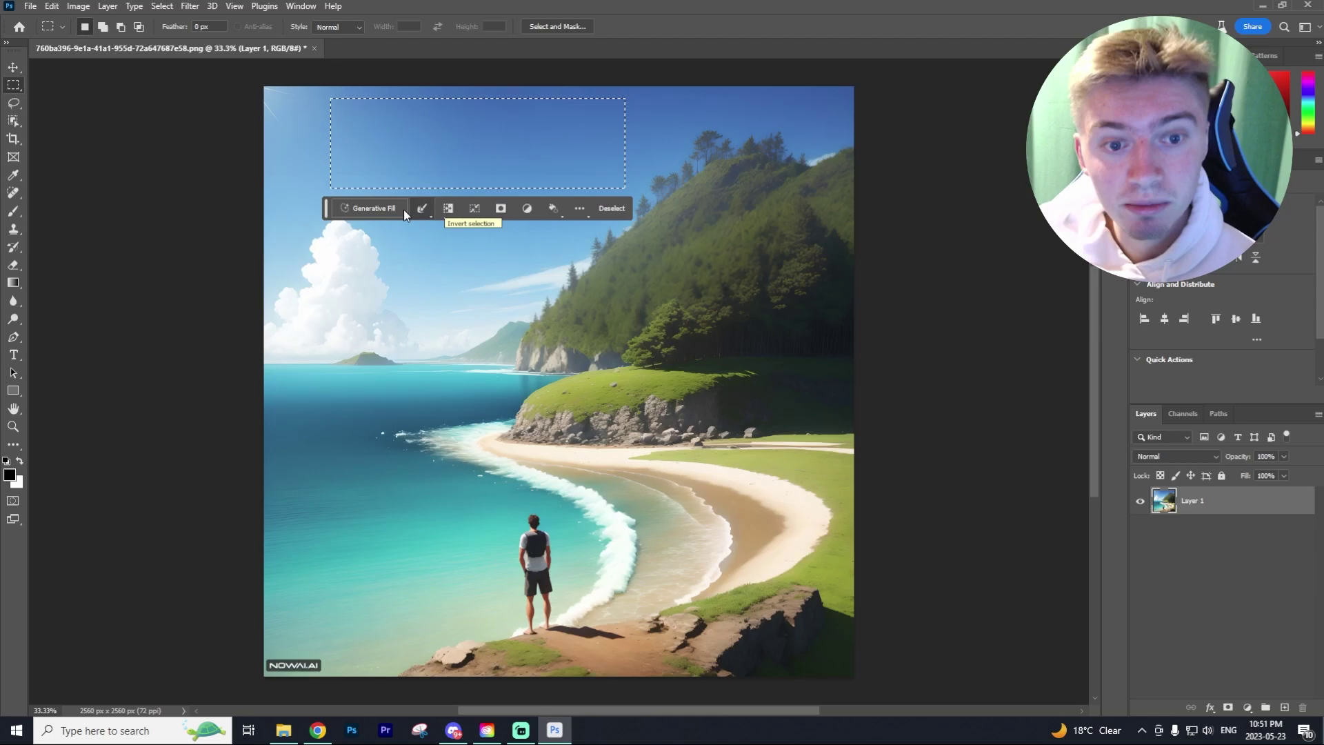
click(365, 214)
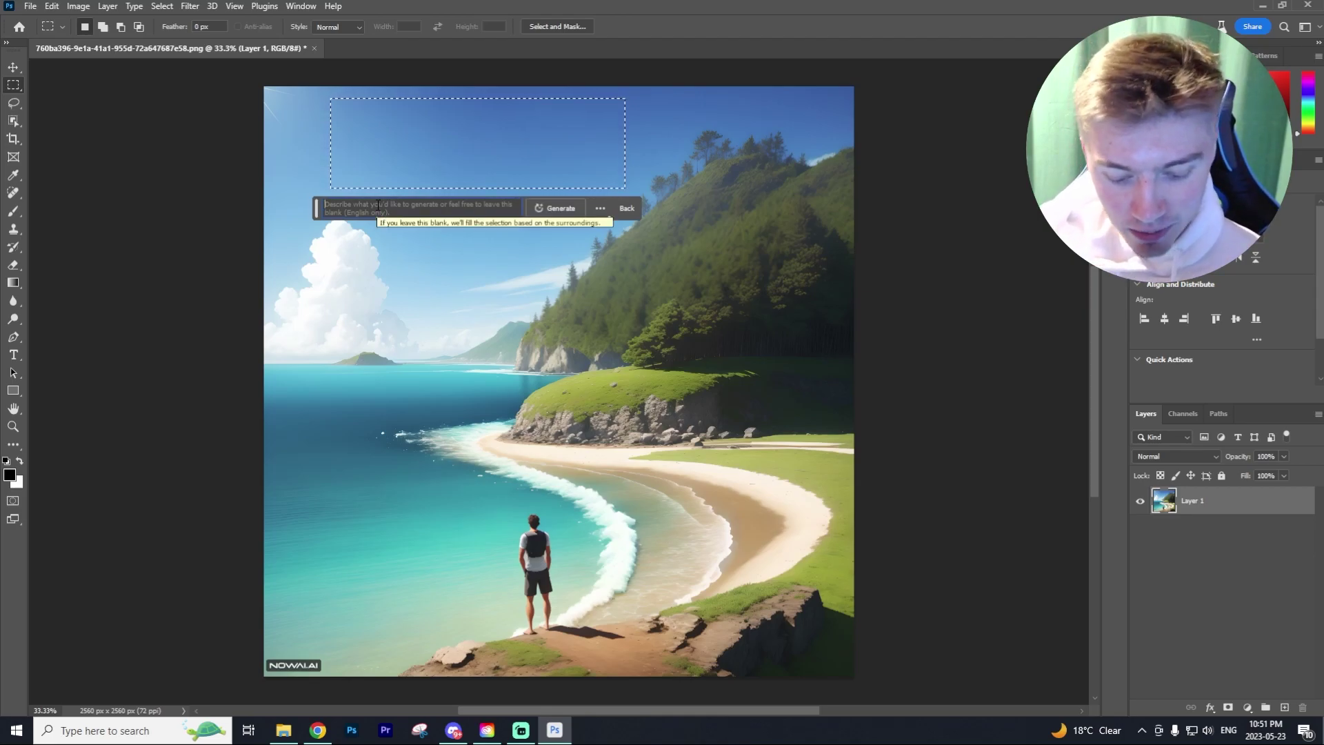
text(a blimp with red and yellow stripes in cartoon/digital style)
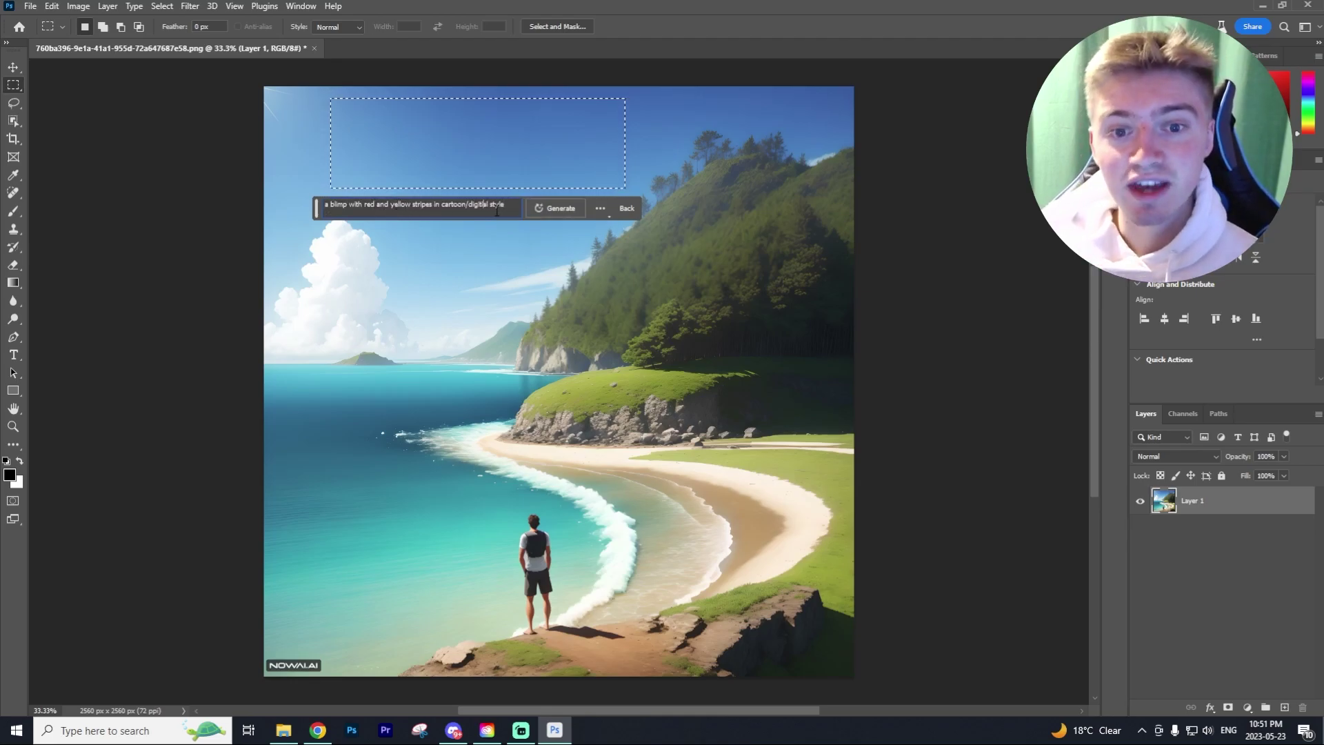
click(566, 208)
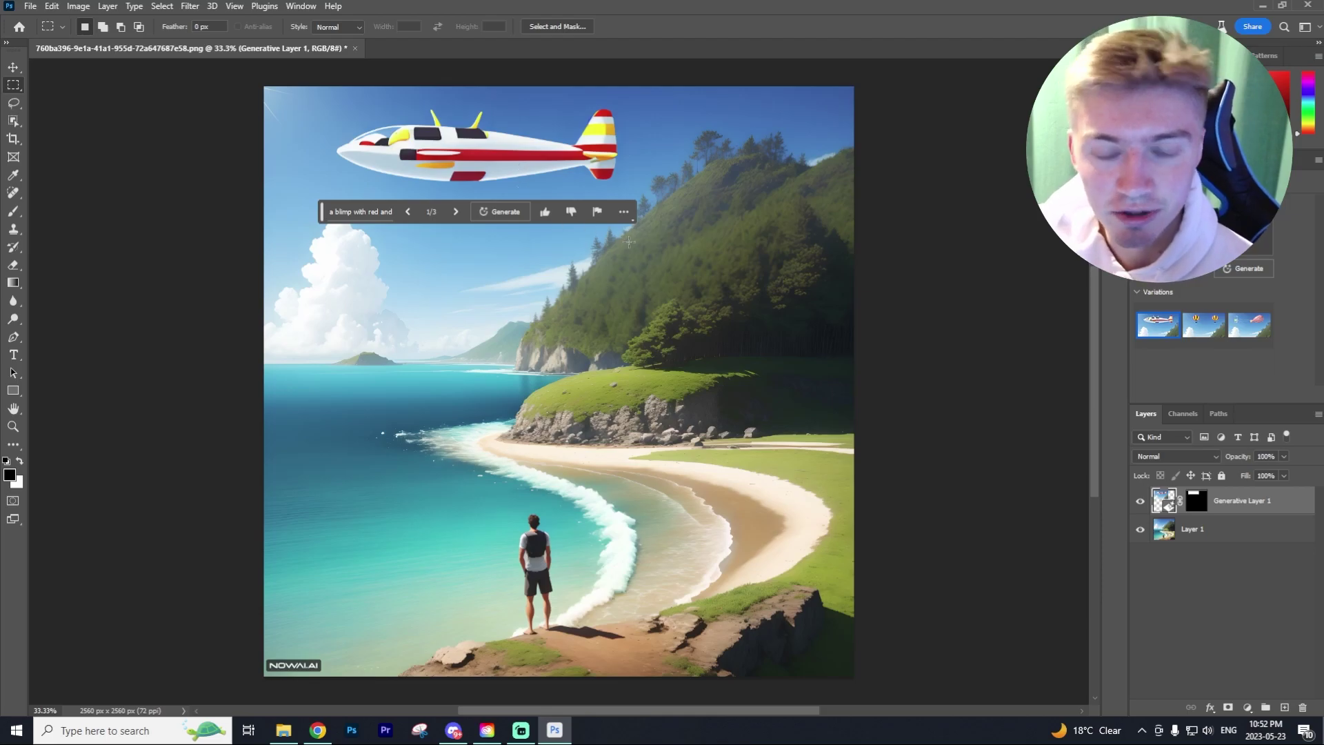
- Select the lower-left water, generate a 'shark' there and browse its variations
drag(279, 490, 460, 548)
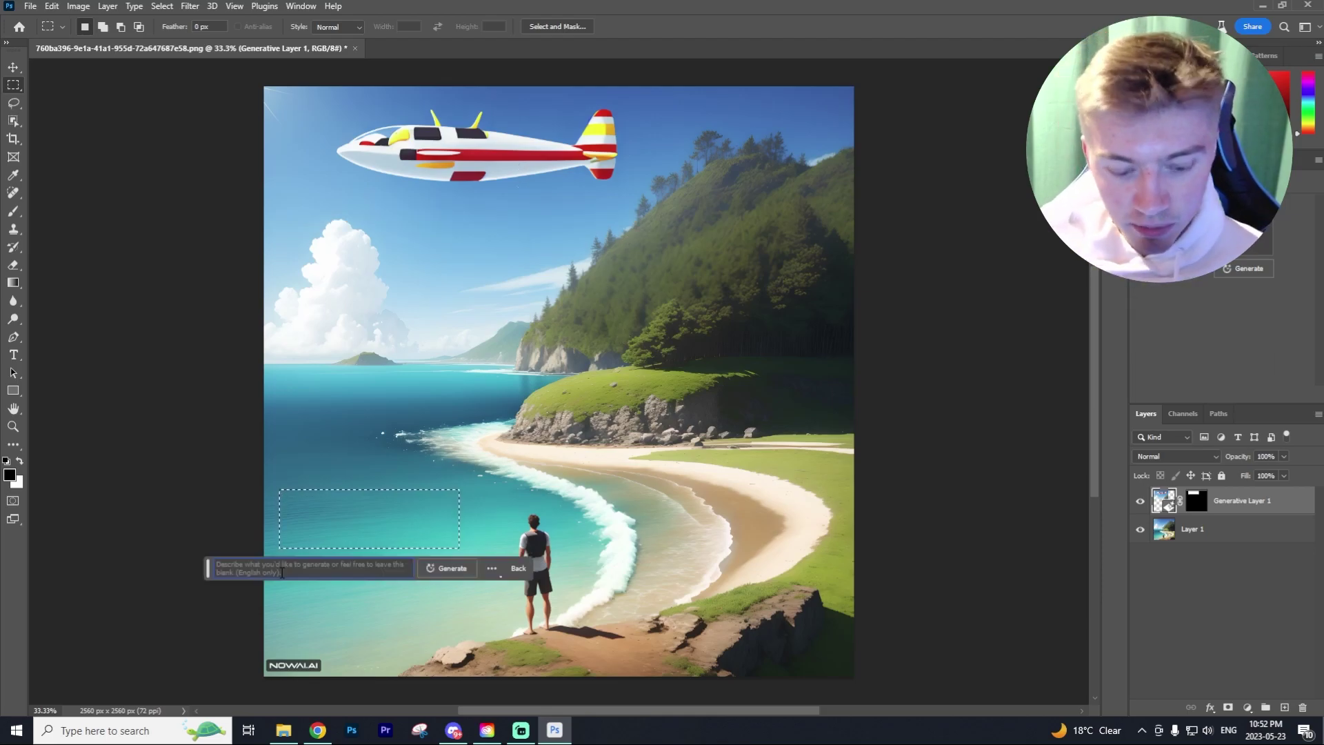
click(282, 570)
text(shark)
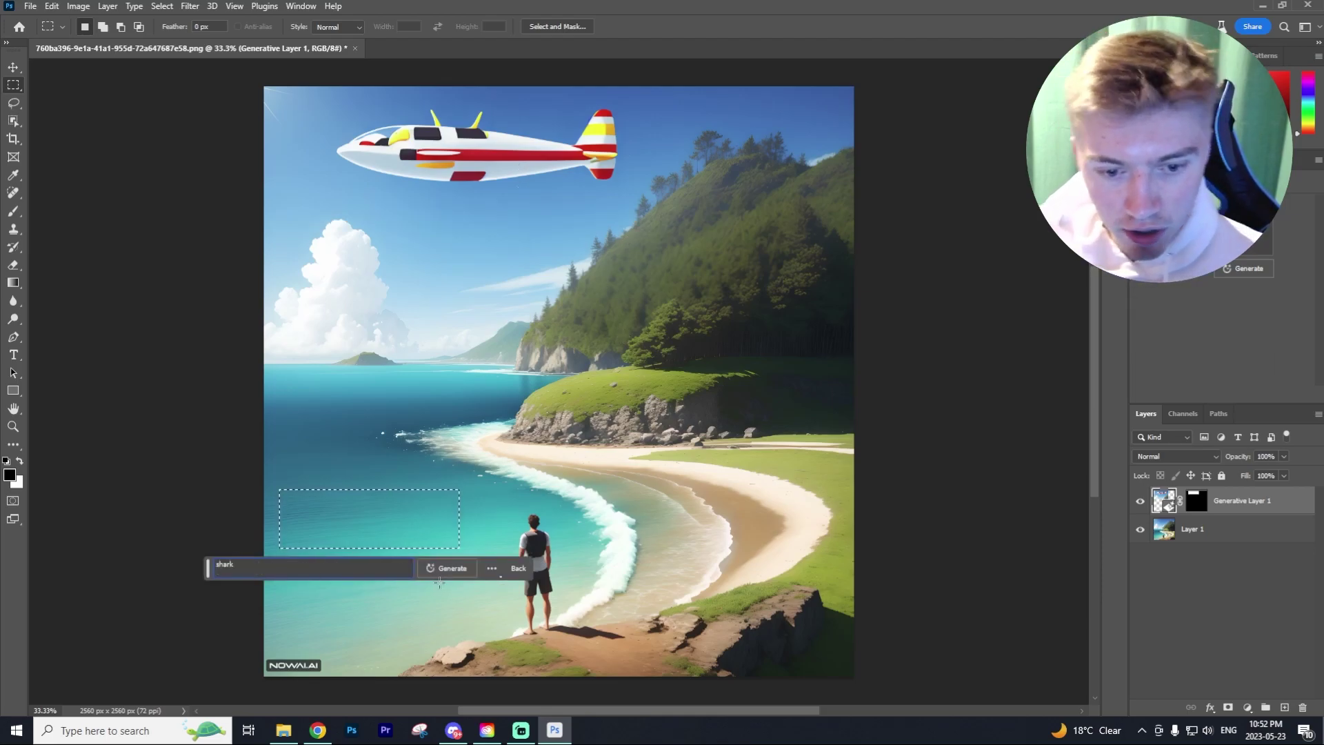
click(492, 568)
click(470, 571)
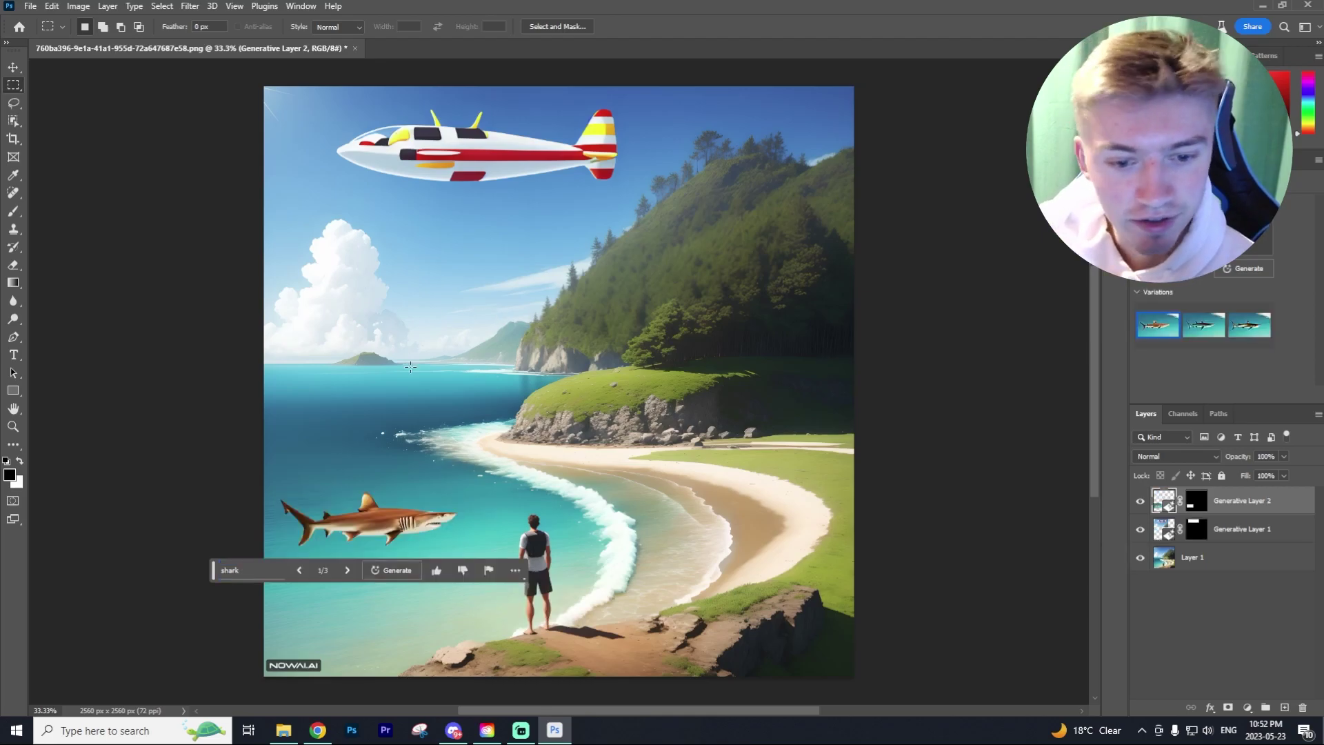
click(348, 569)
click(348, 570)
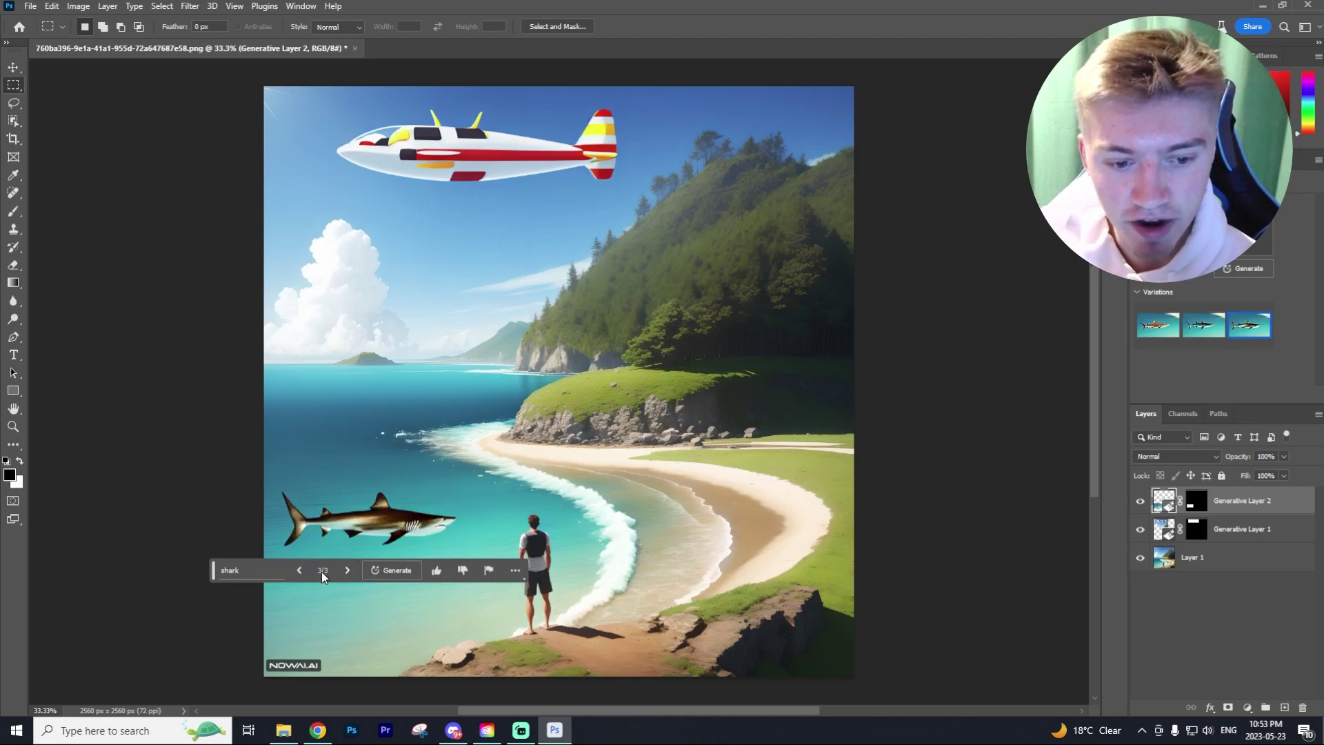
click(299, 569)
- Regenerate with 'shark in the water', keep variation 5, and select the layer mask
click(262, 570)
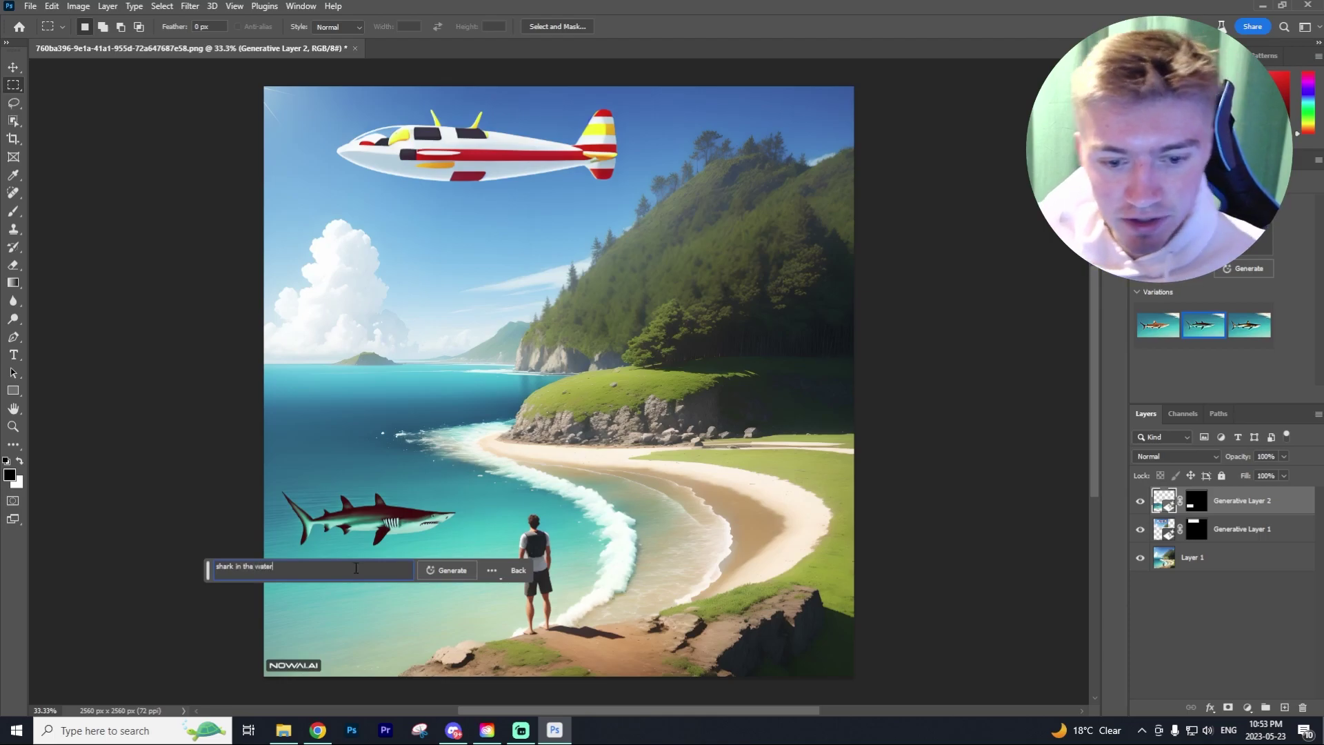
click(460, 572)
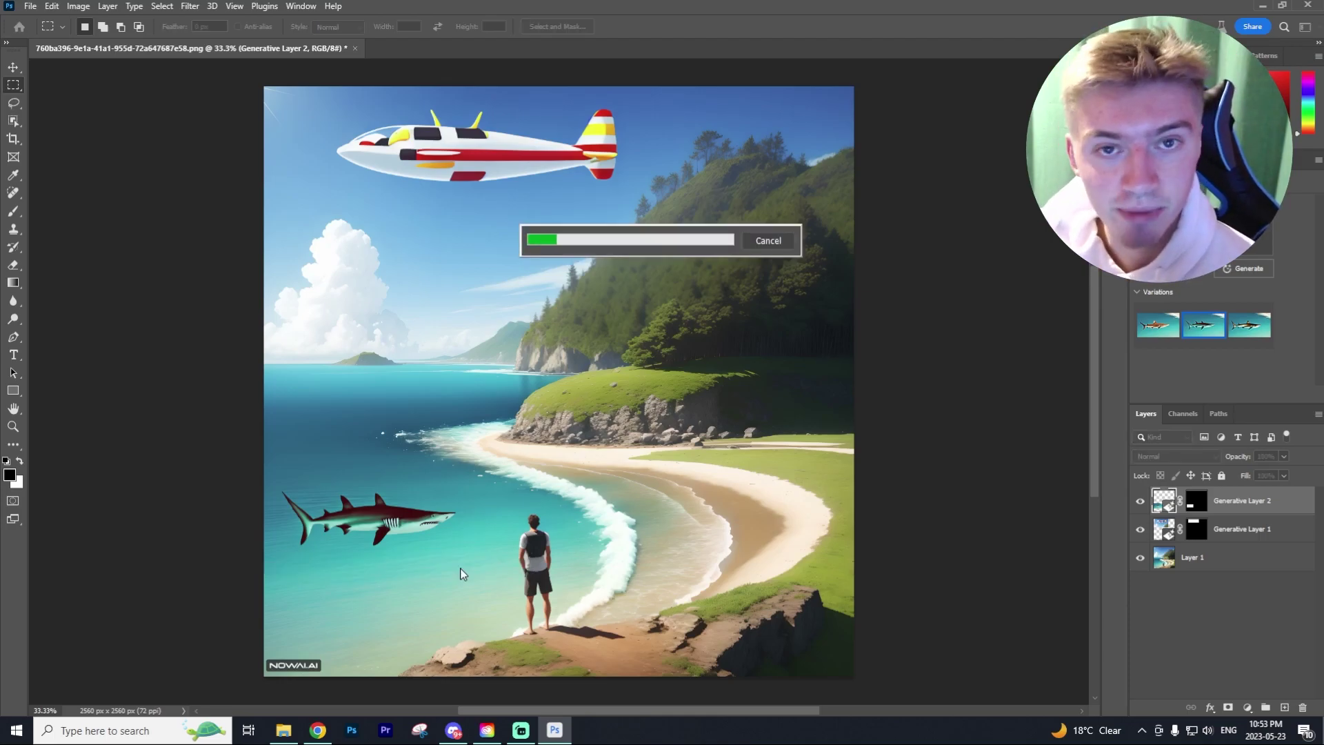
click(347, 570)
click(347, 570)
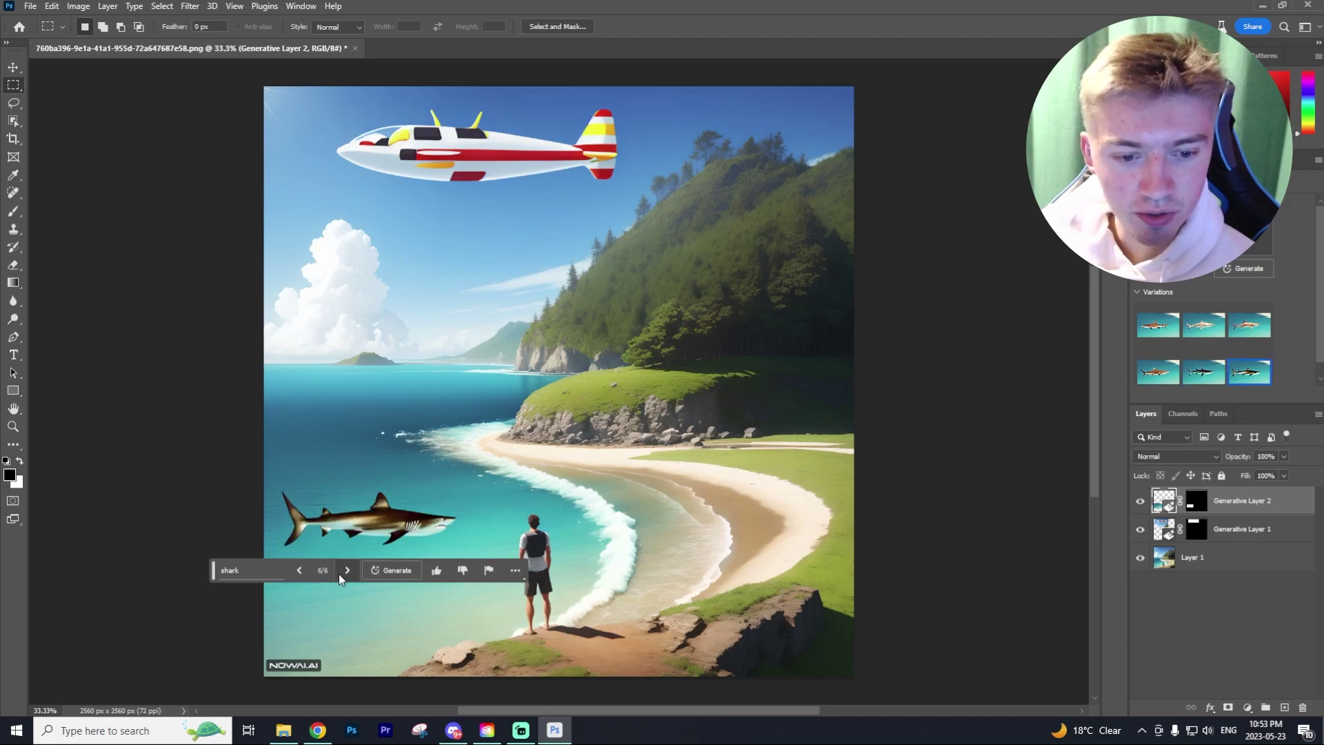
click(300, 573)
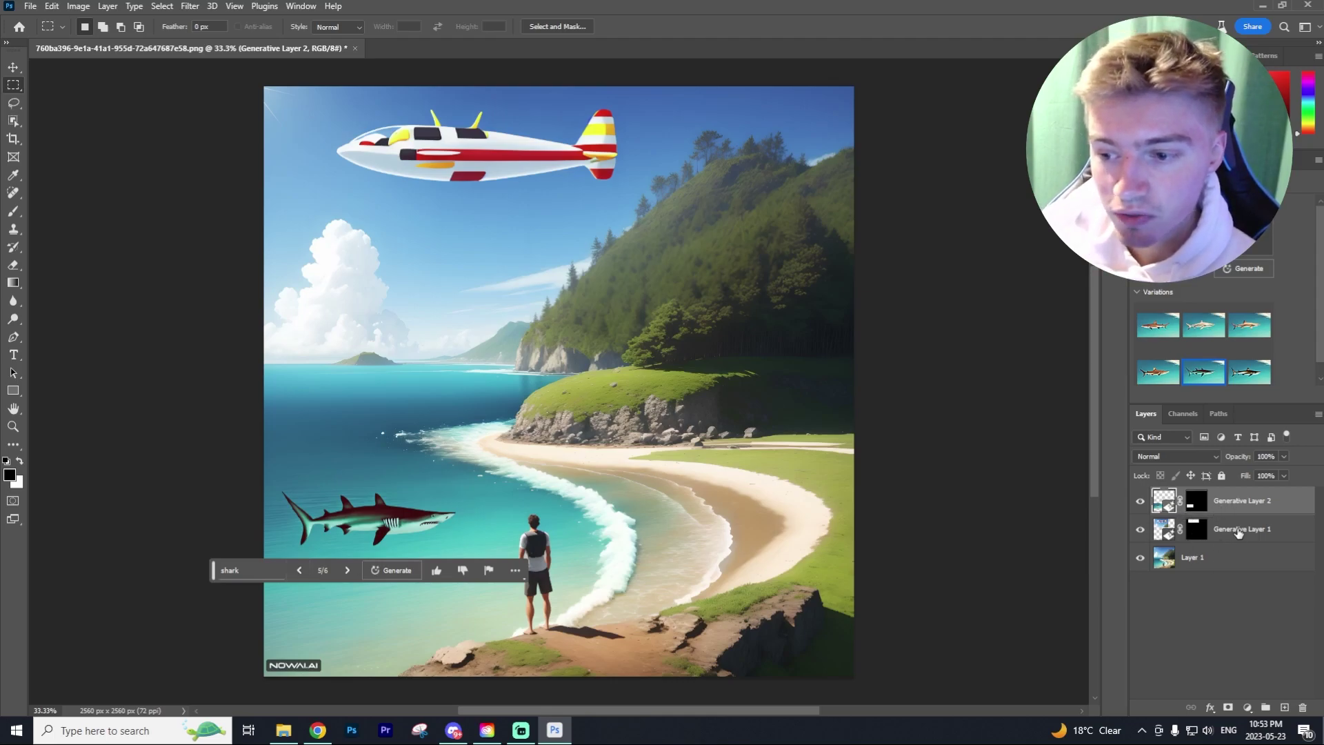
click(1199, 503)
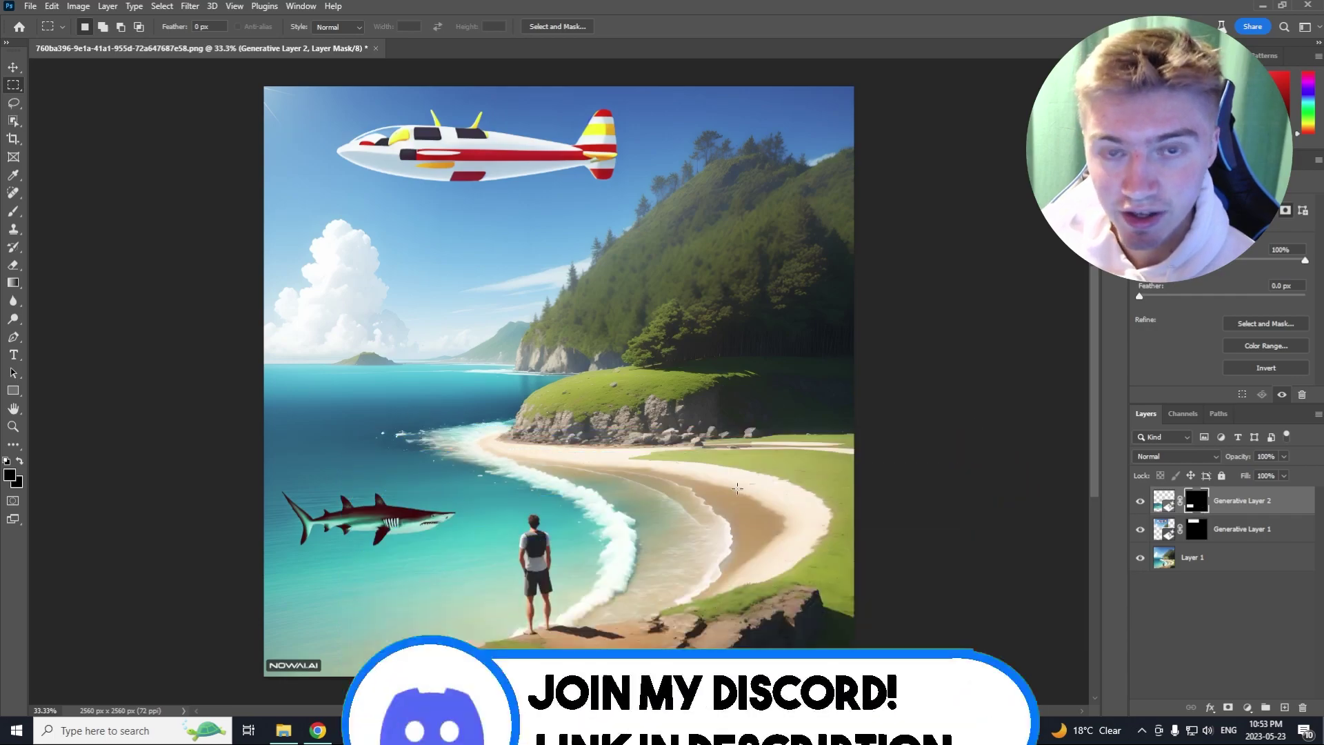
- Delete the shark layer and reselect the original beach image layer
key(Delete)
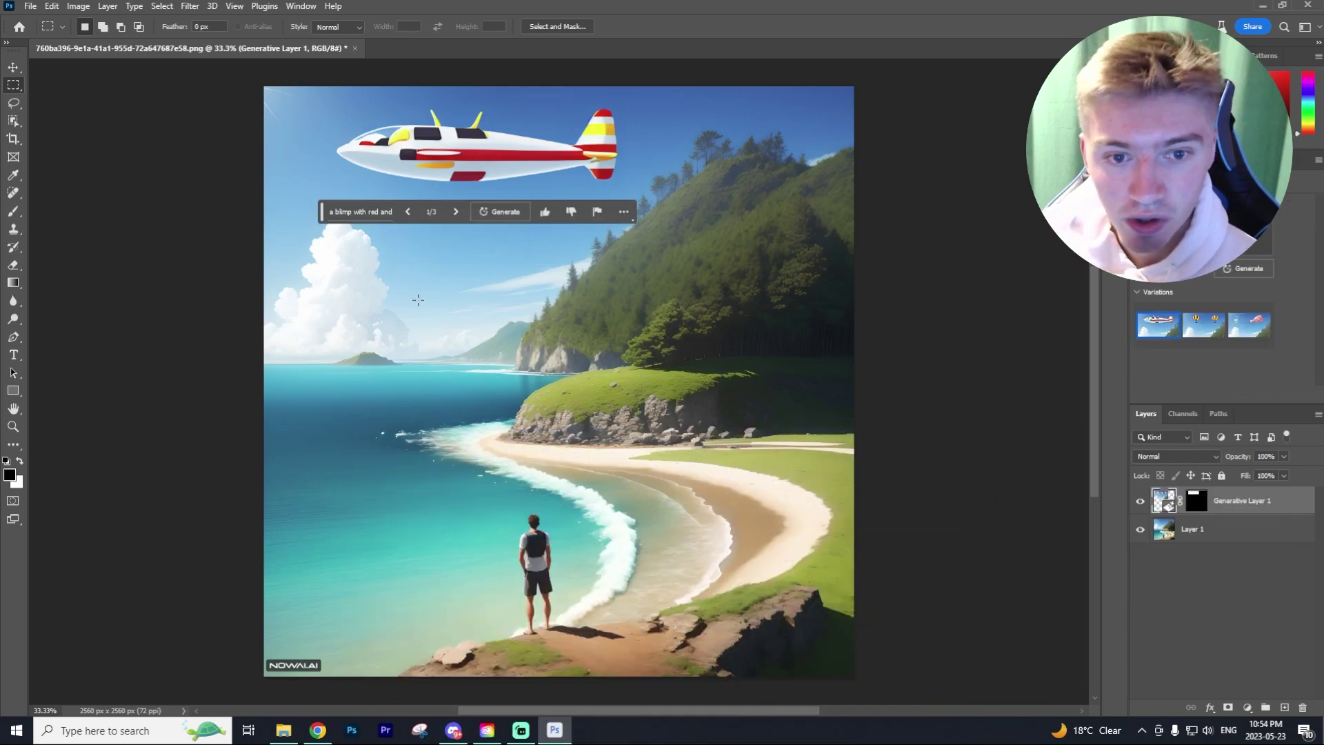
key(v)
click(418, 300)
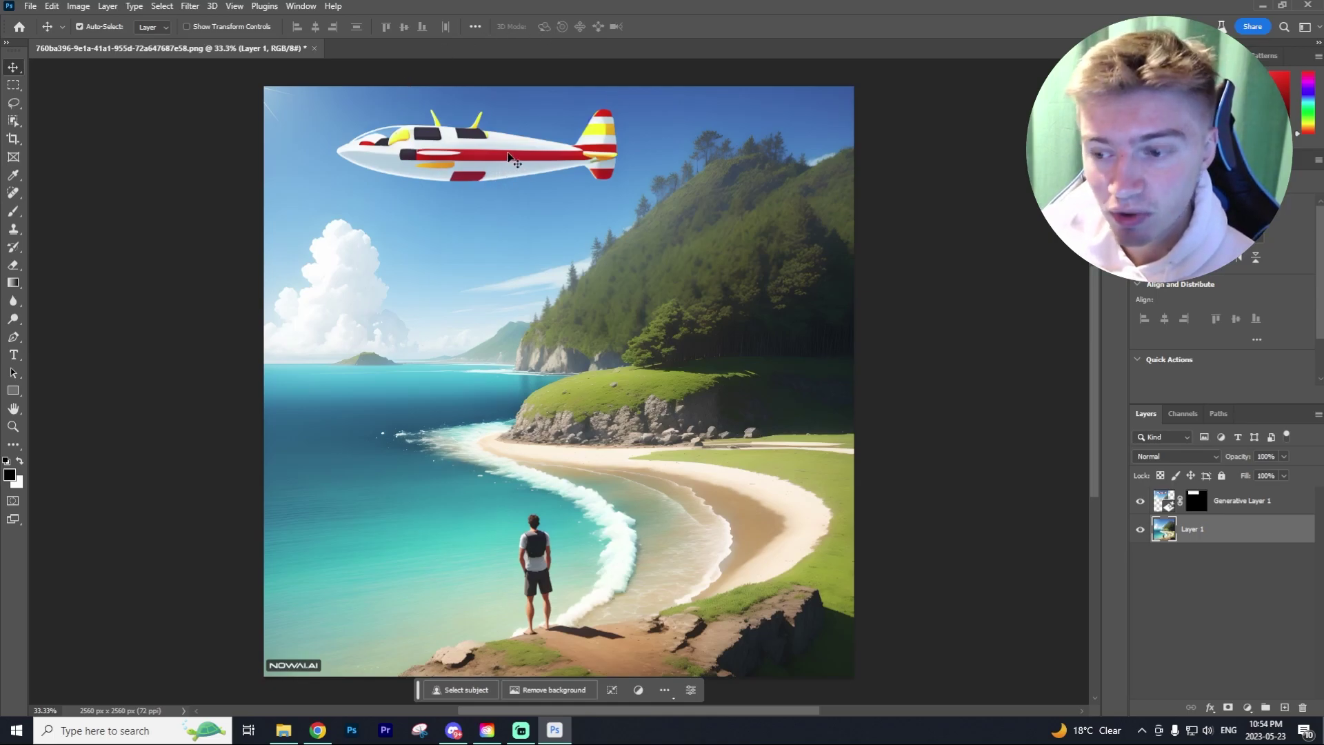
click(1163, 496)
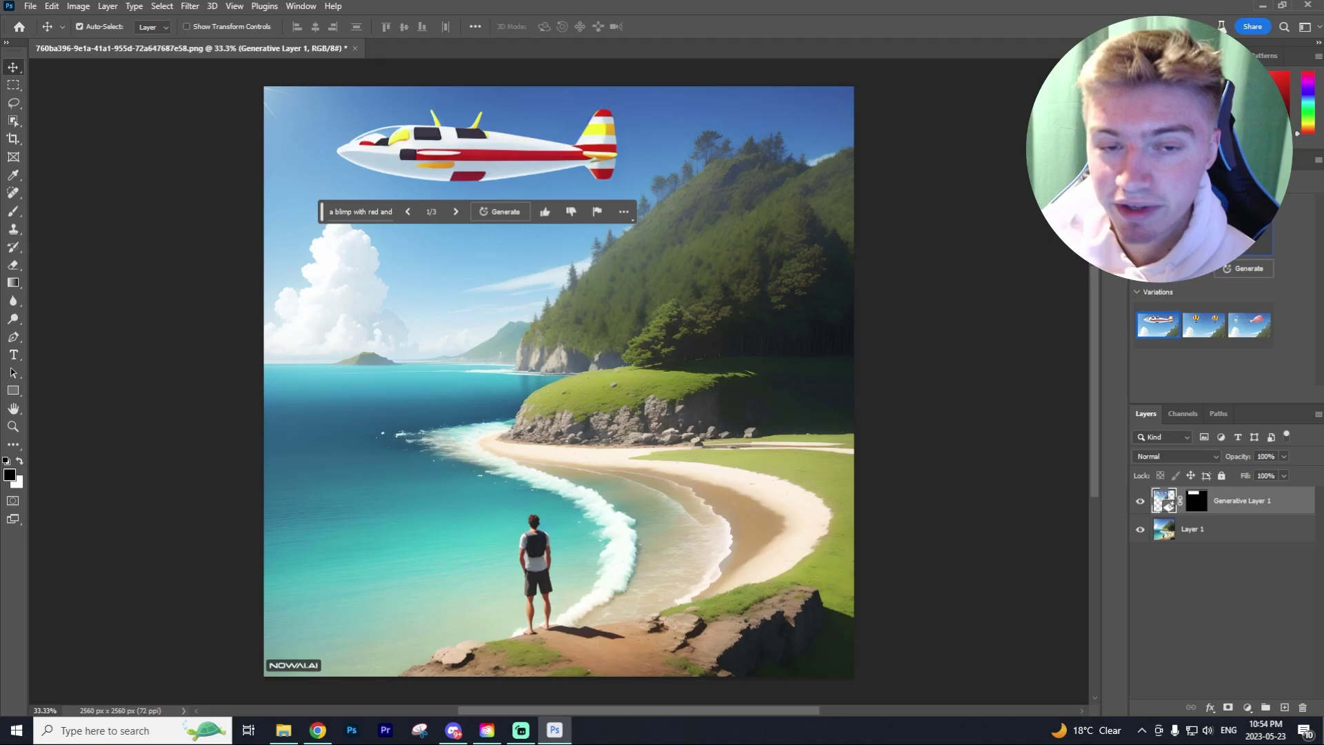
click(664, 533)
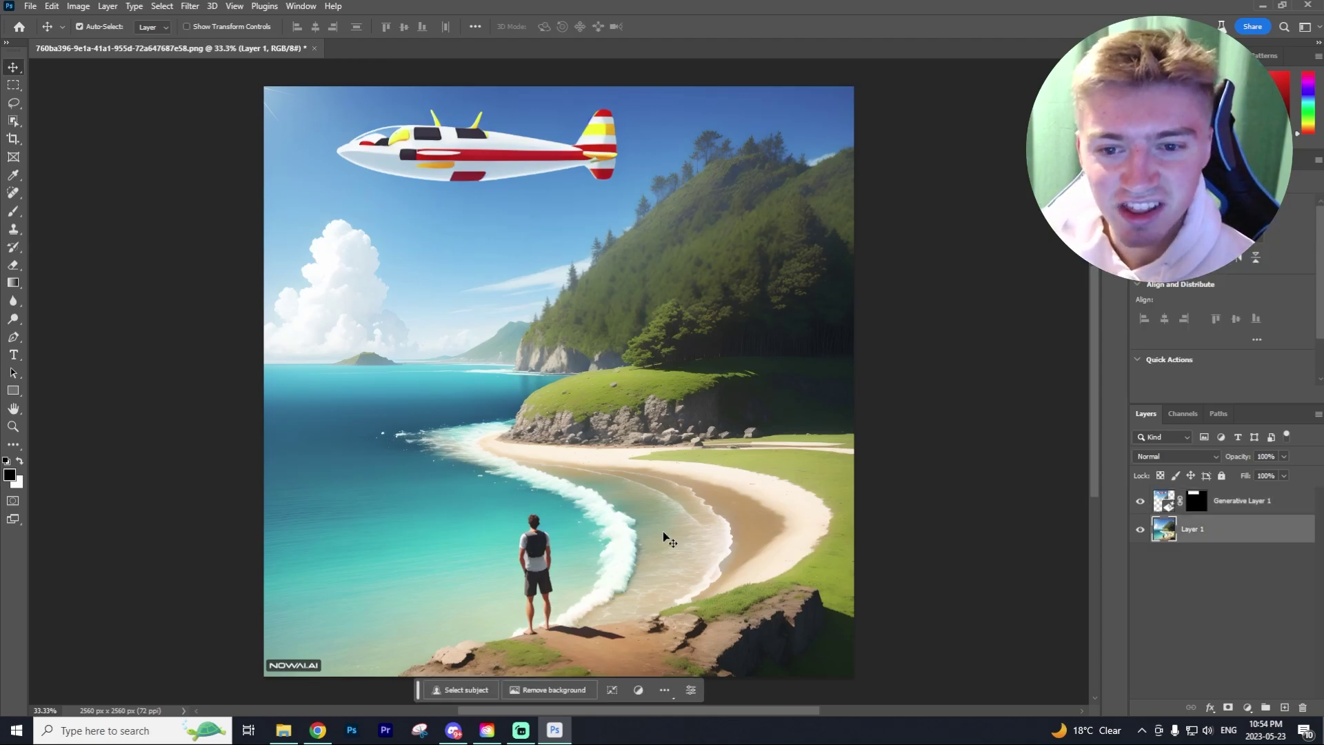
- Select the man standing on the beach with the Object Selection tool
click(16, 124)
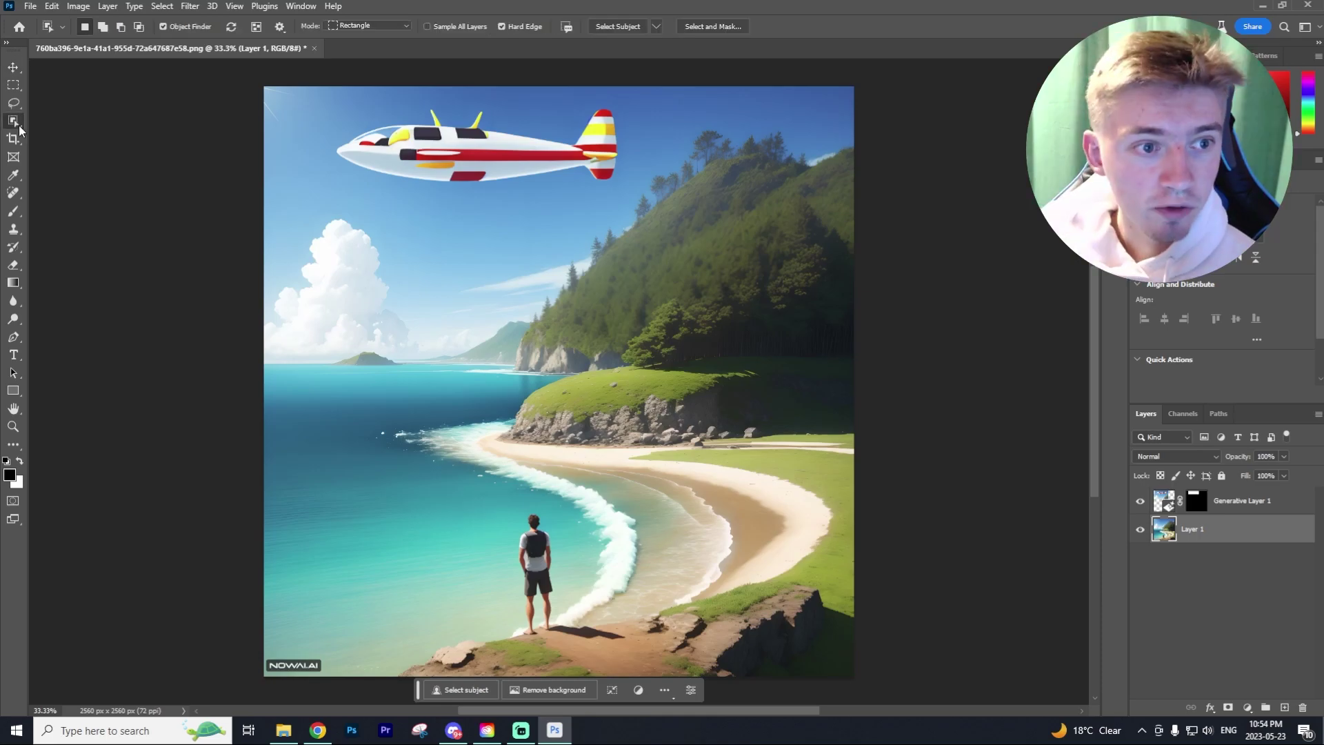
right_click(17, 124)
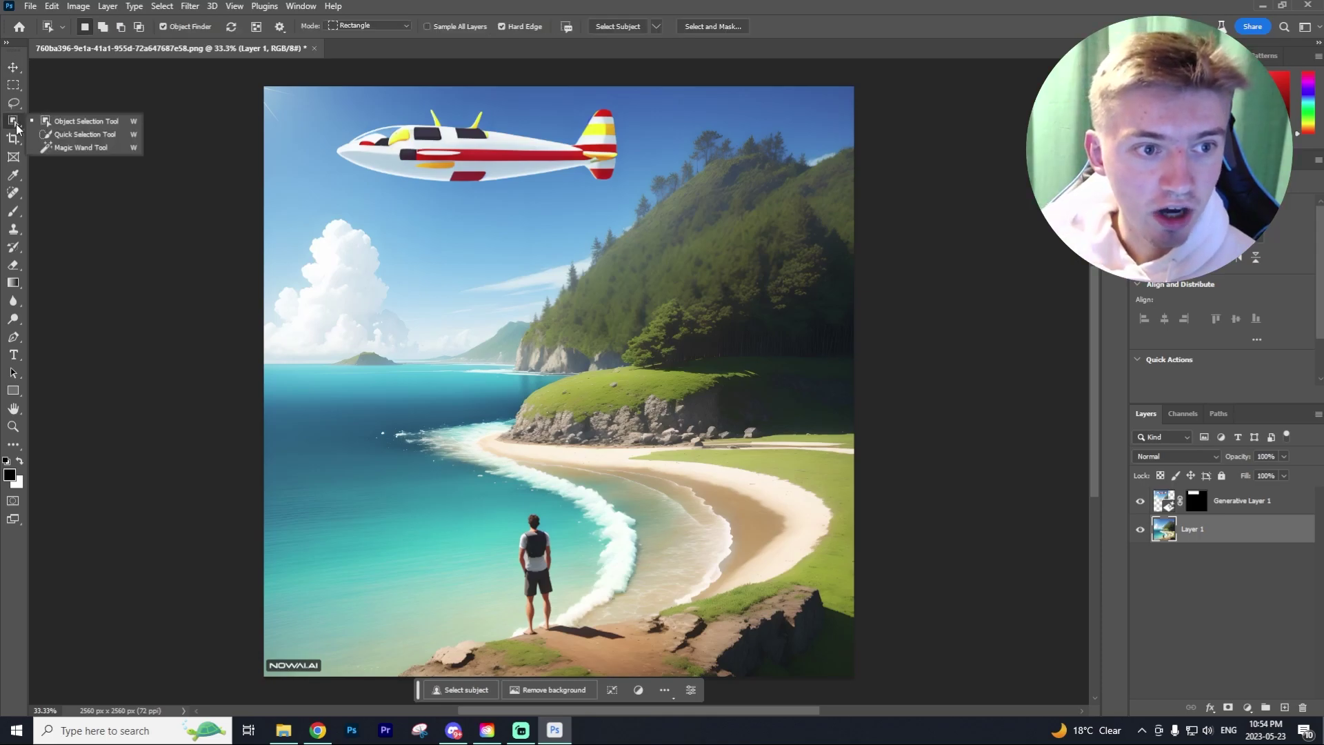
click(63, 126)
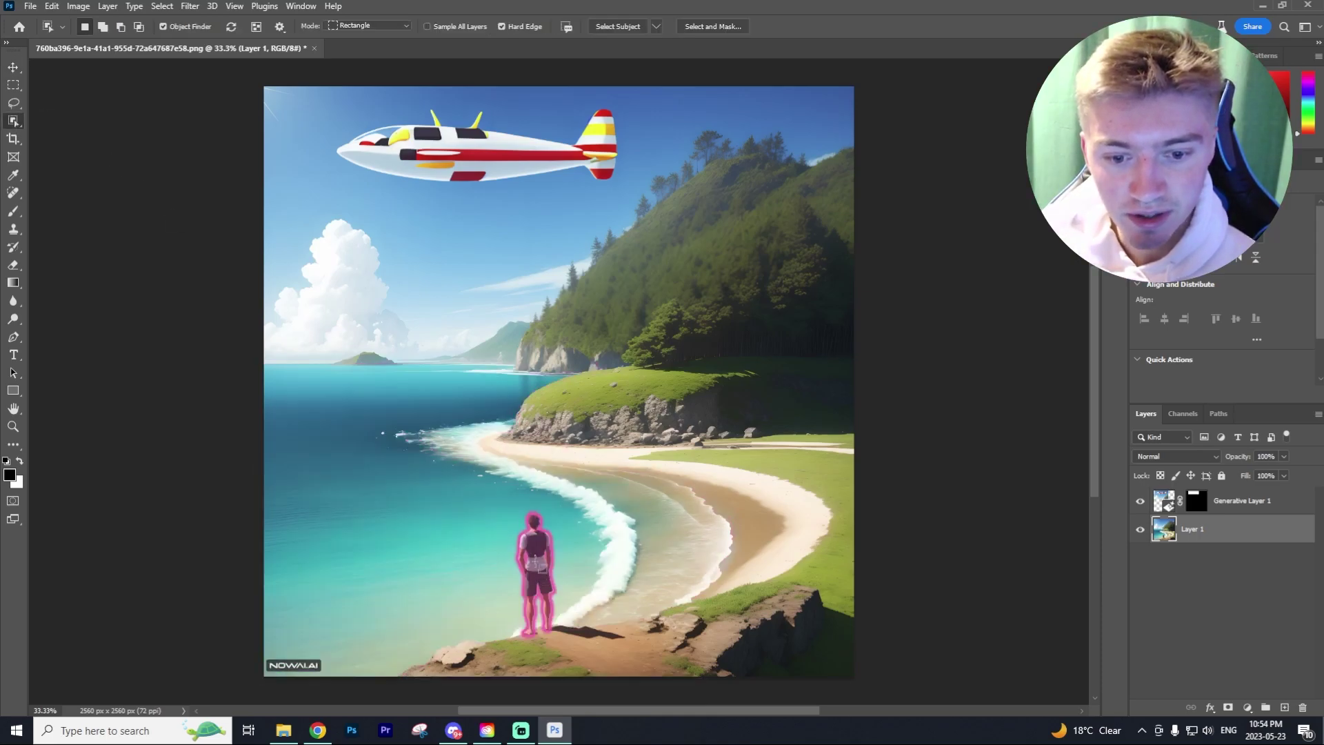
click(537, 566)
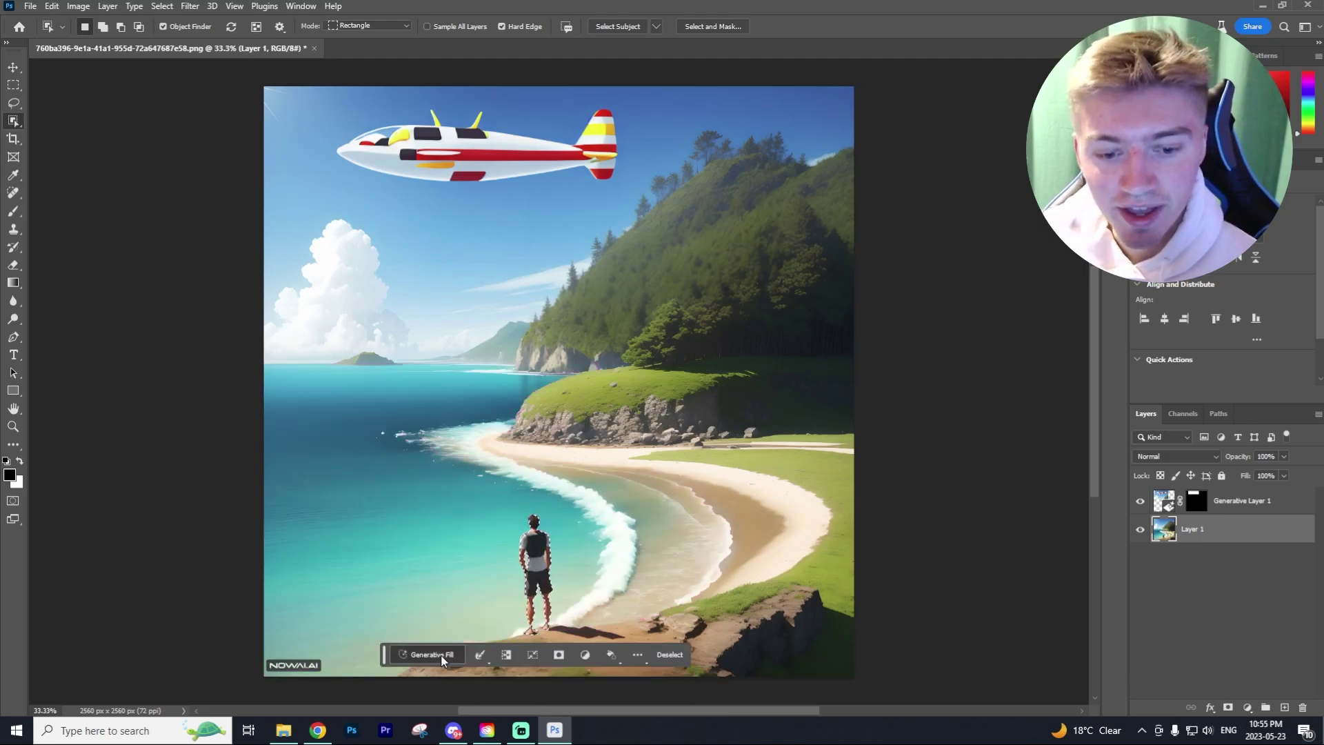
- Replace him with 'stormtrooper from star wars', keep variation 3/3, and fit the image on screen
click(431, 655)
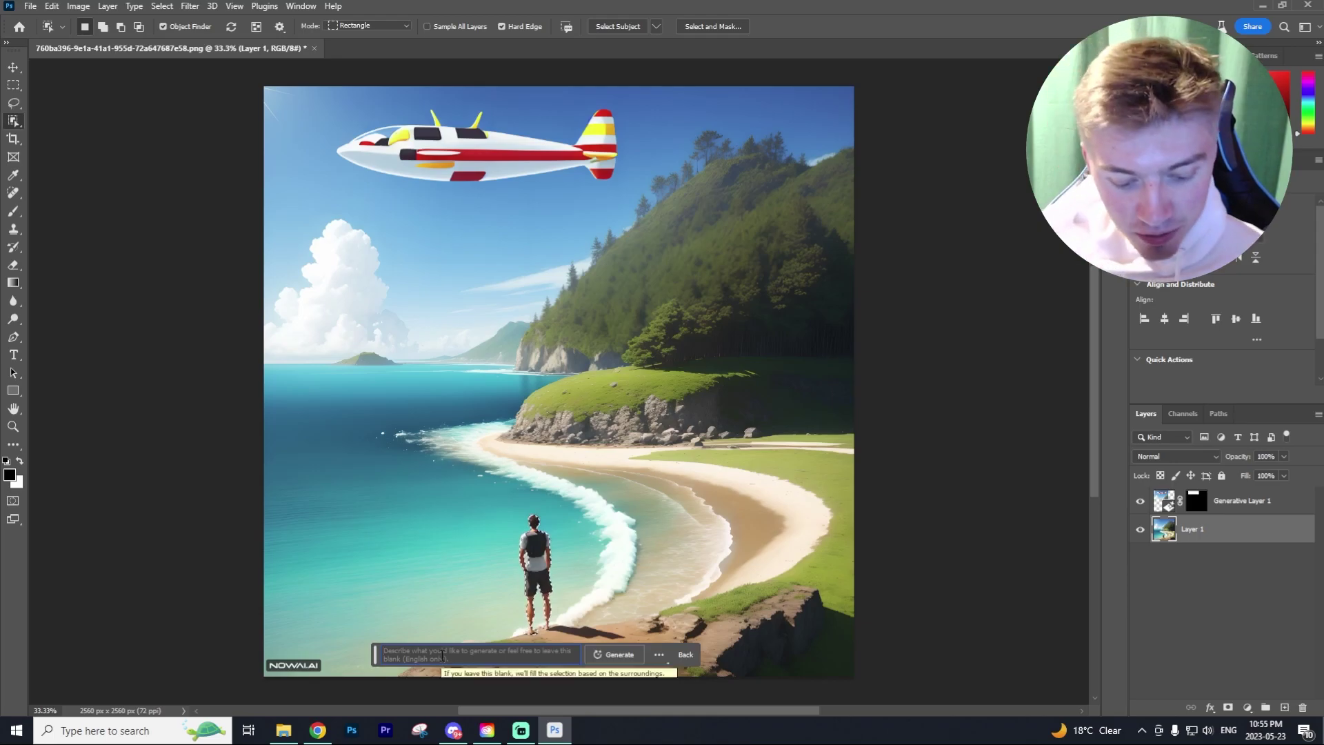
text(stormtrooper from star wars)
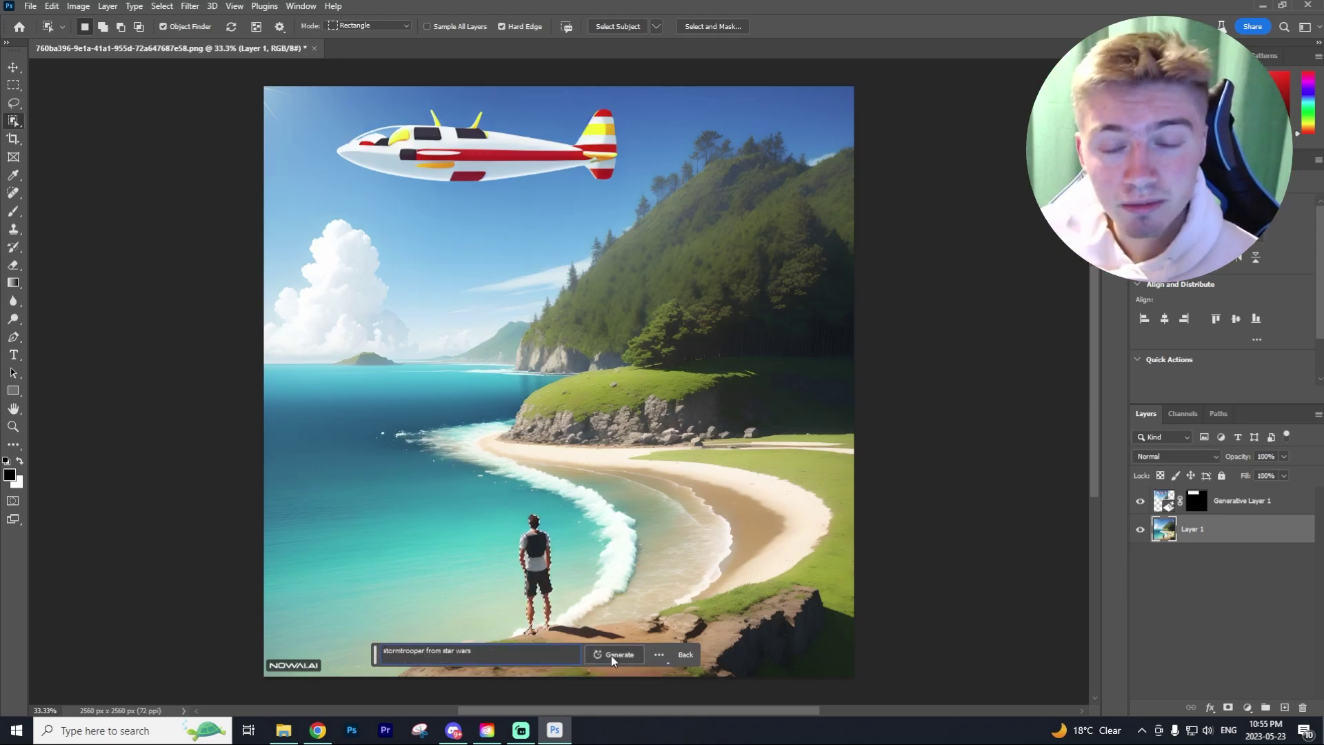
click(611, 655)
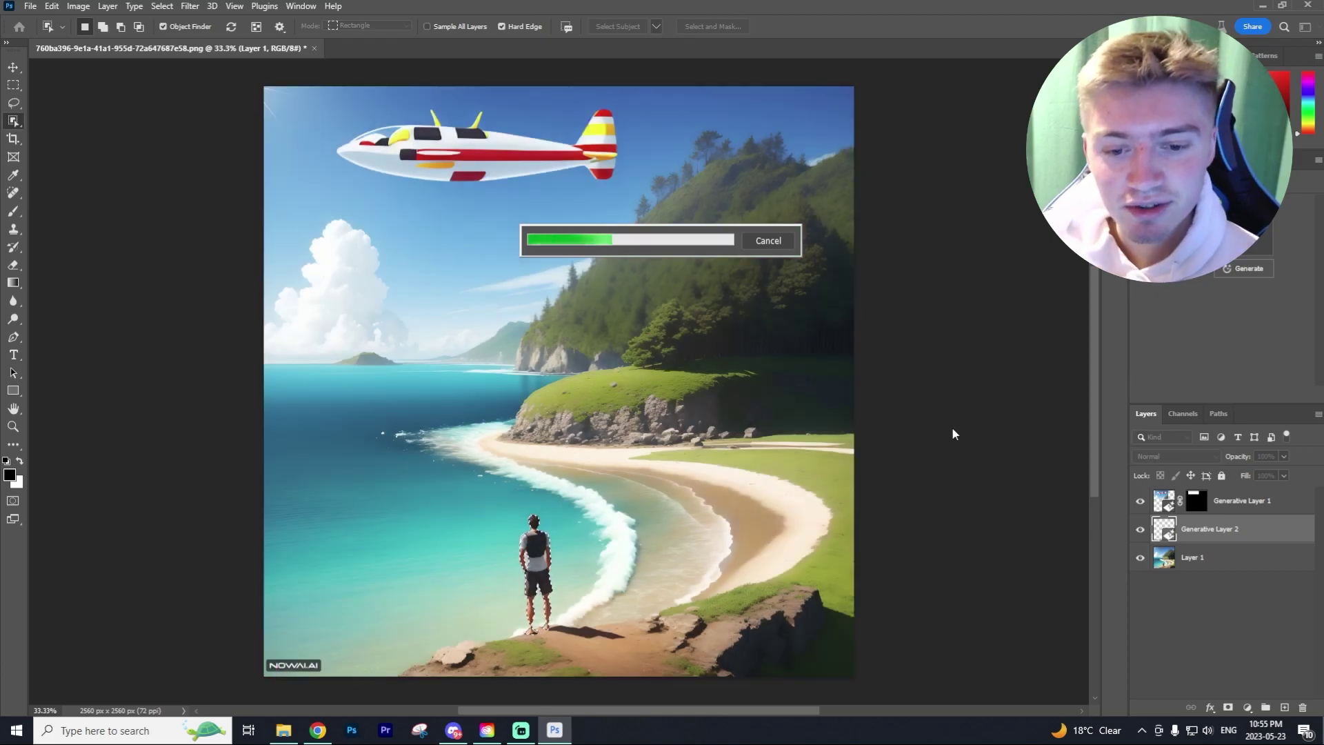
scroll(501, 645, up, 2)
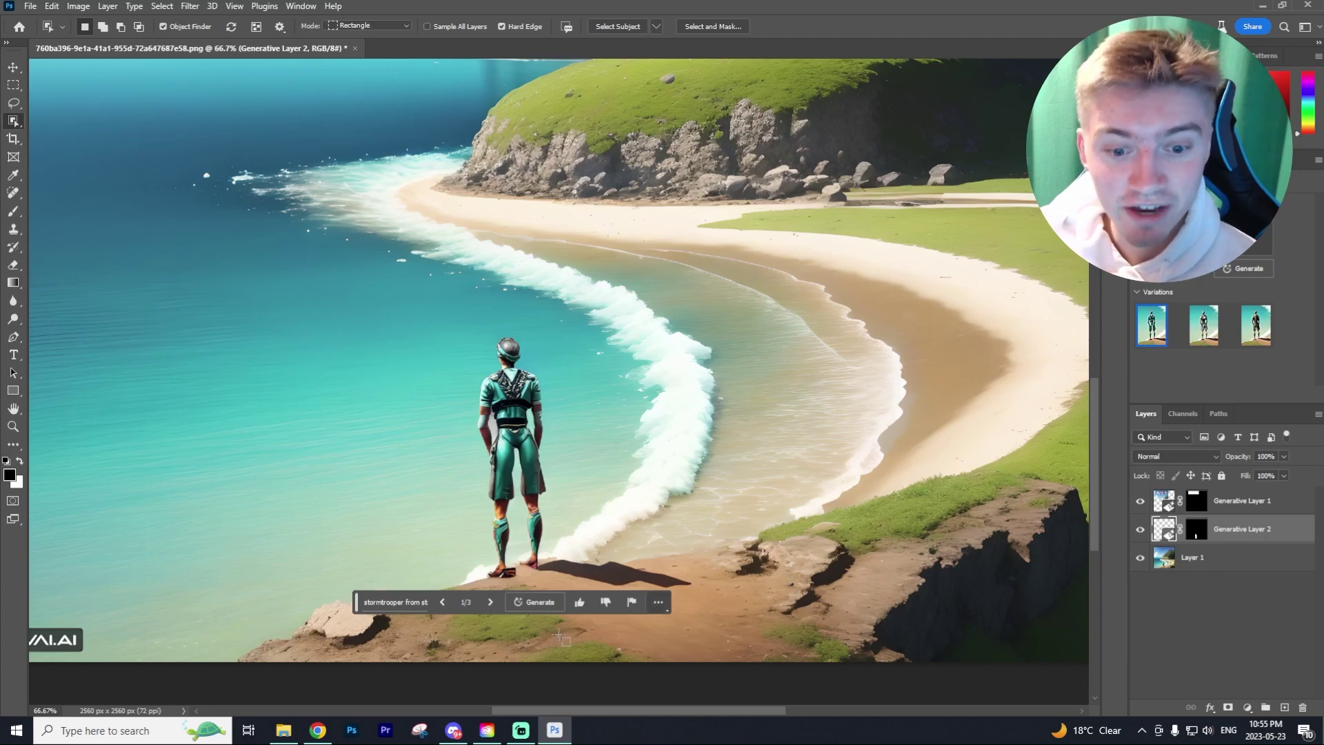
click(490, 601)
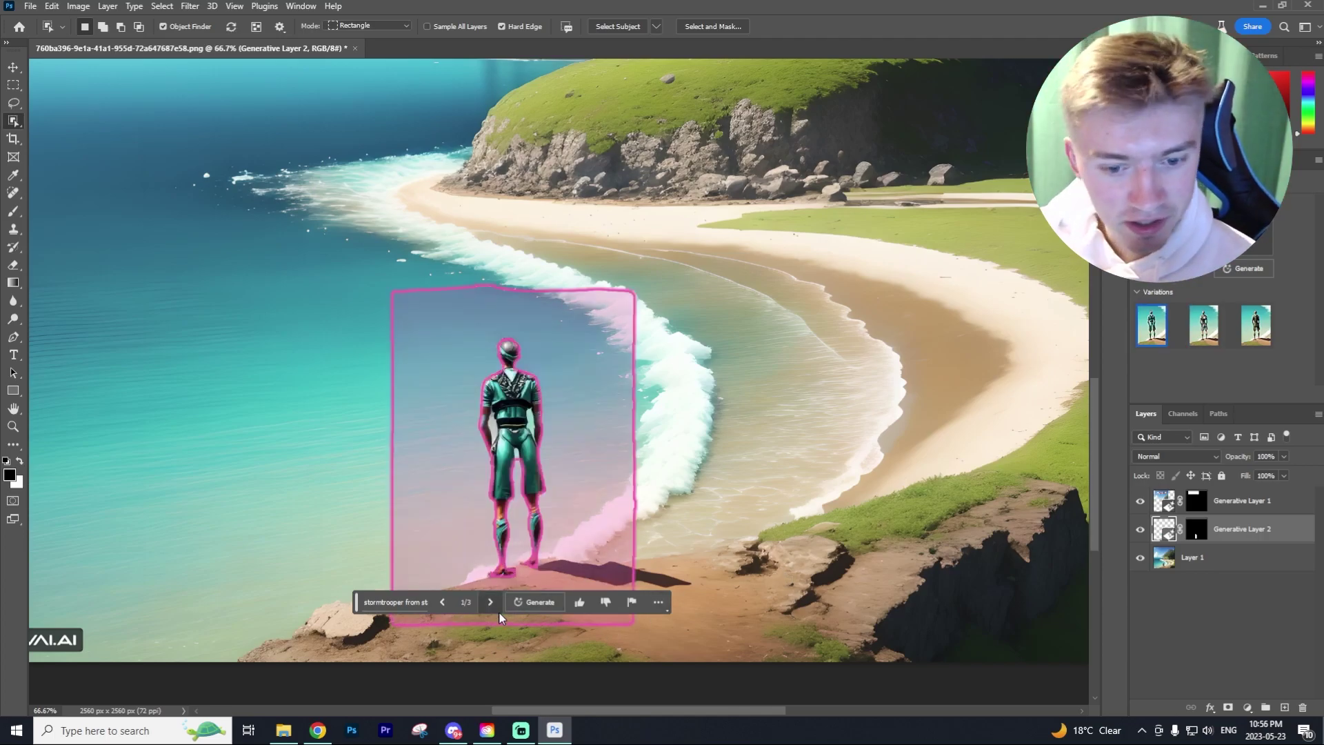
click(490, 602)
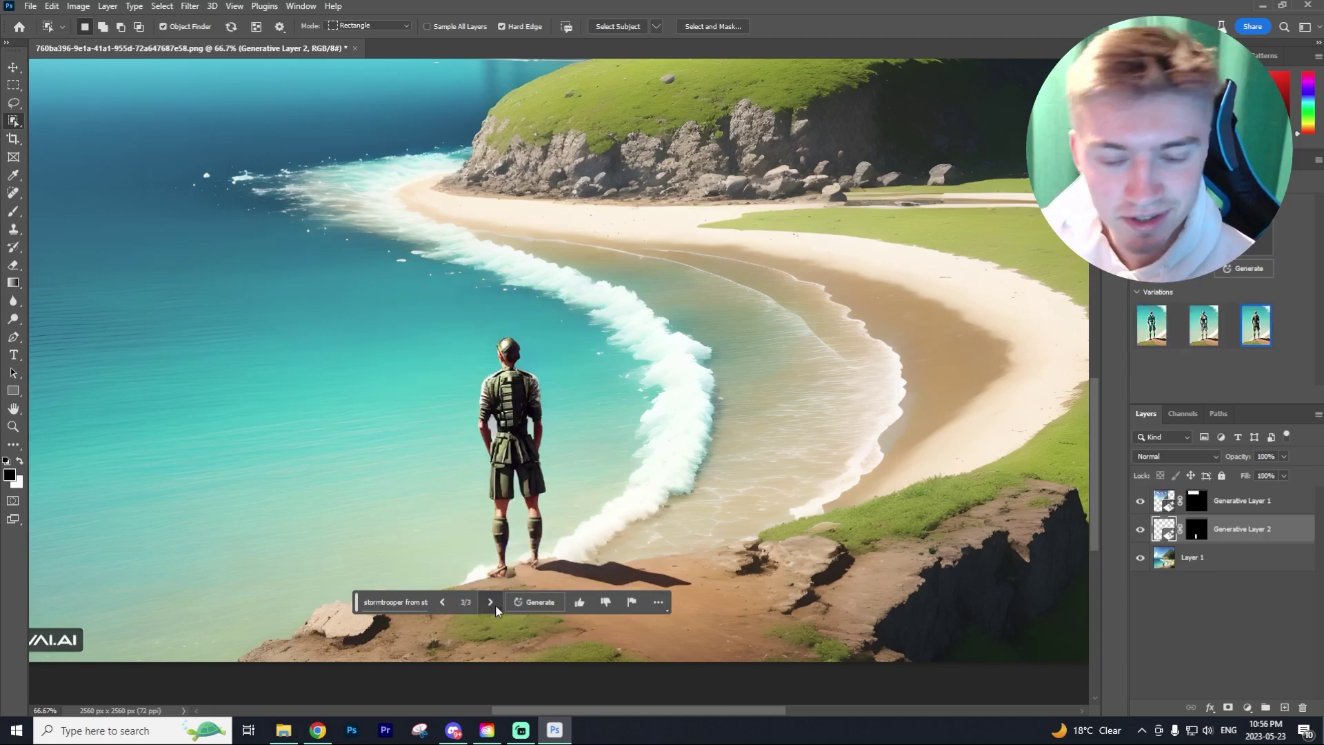
key(ctrl+0)
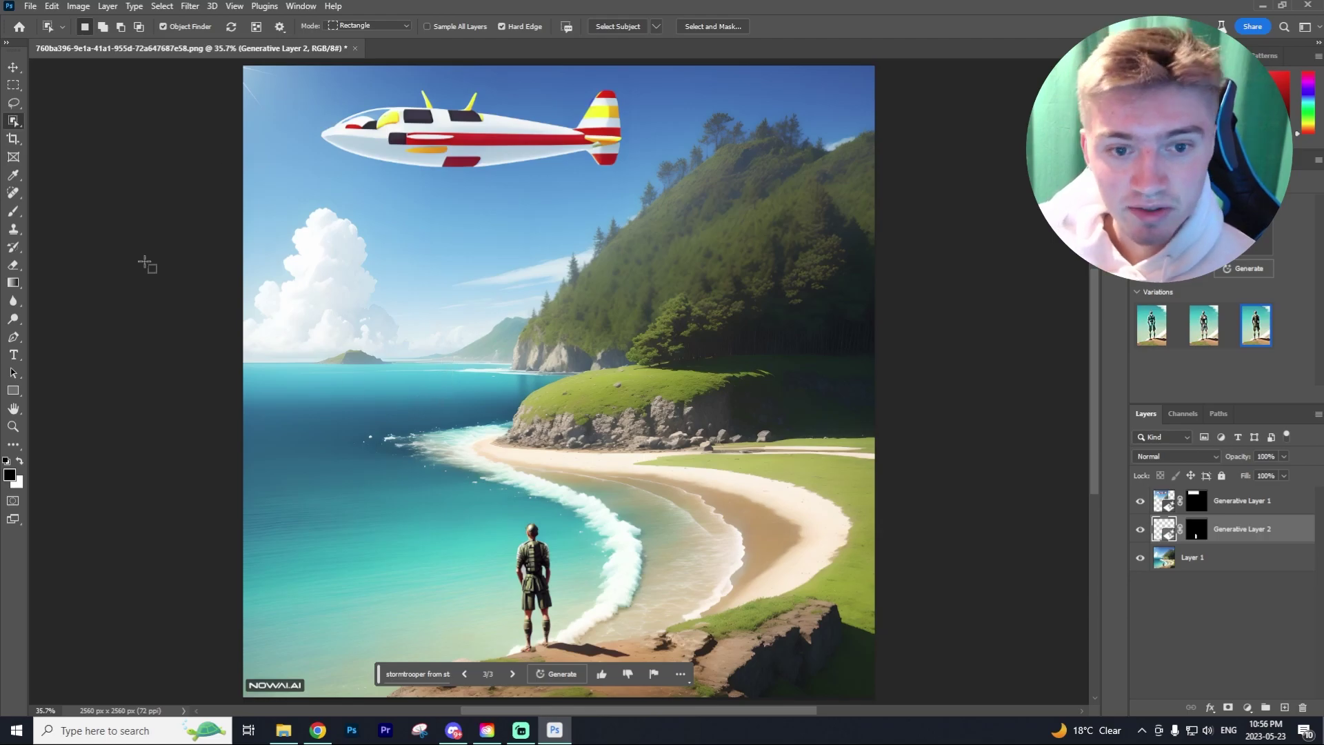
- Select the sky with Object Selection and generate 'very cloudy day' in it
right_click(17, 127)
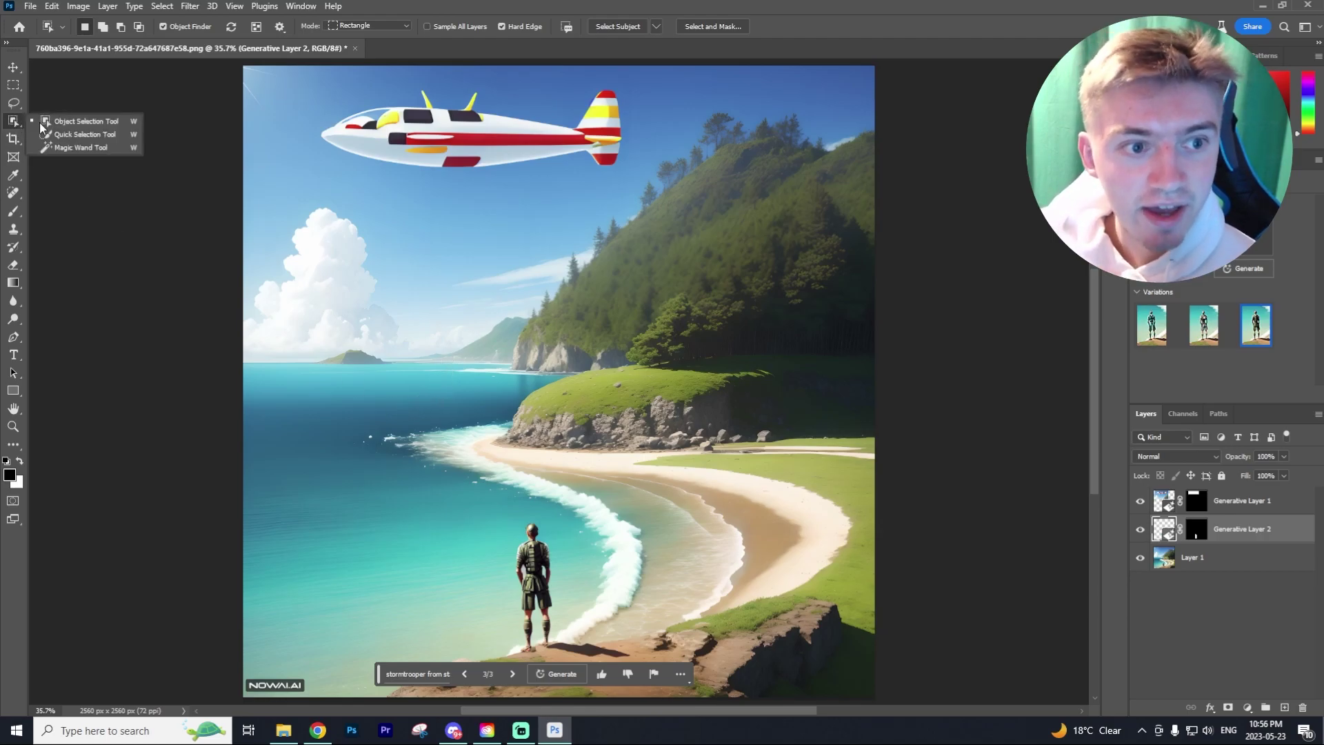
click(43, 123)
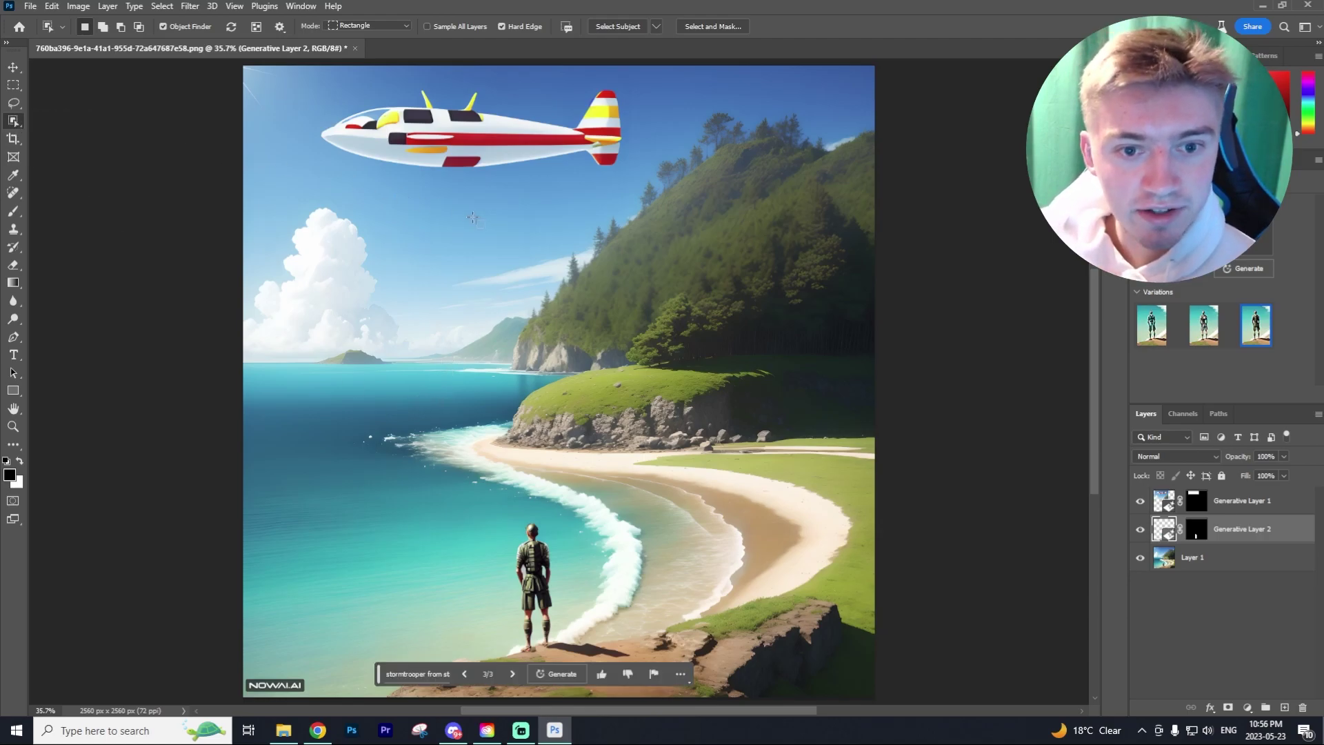
click(522, 247)
click(467, 395)
text(very cloudy day)
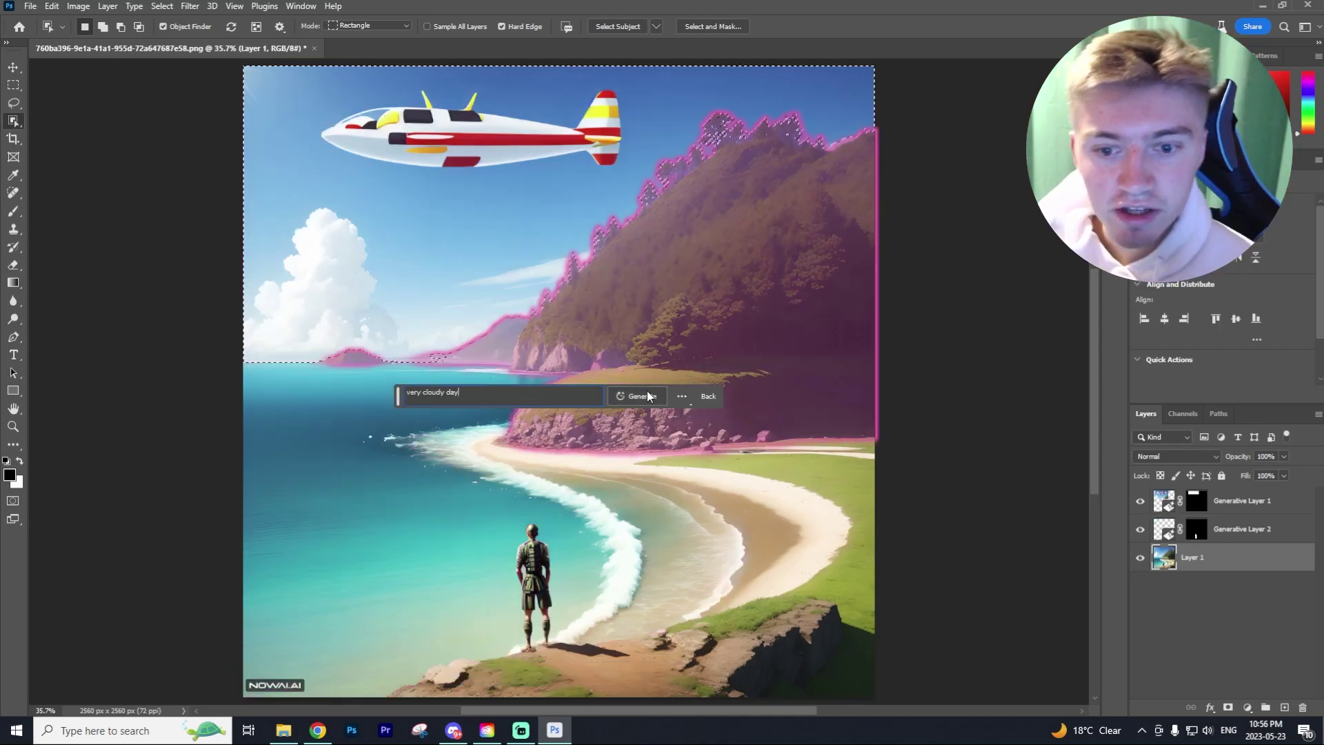
click(647, 396)
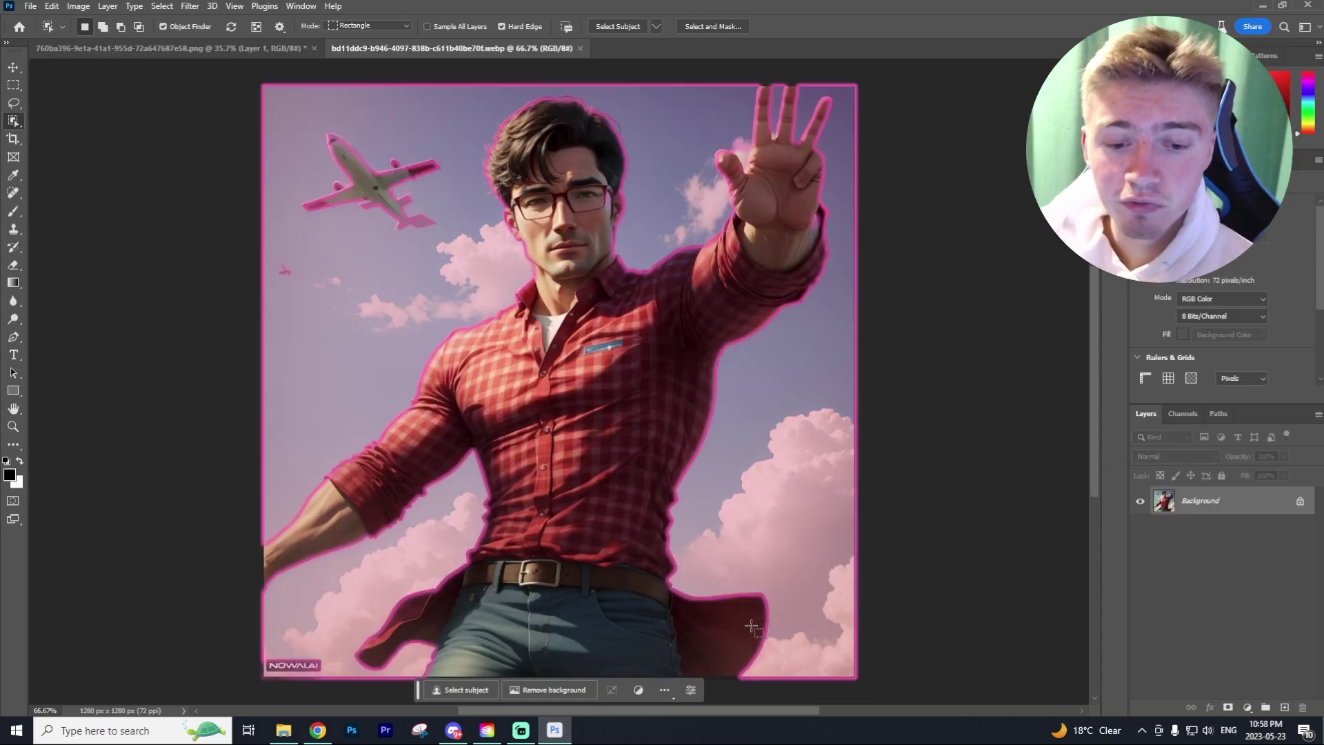
- Remove the portrait's background, then use a white brush and a 1.9 px mask feather
click(535, 690)
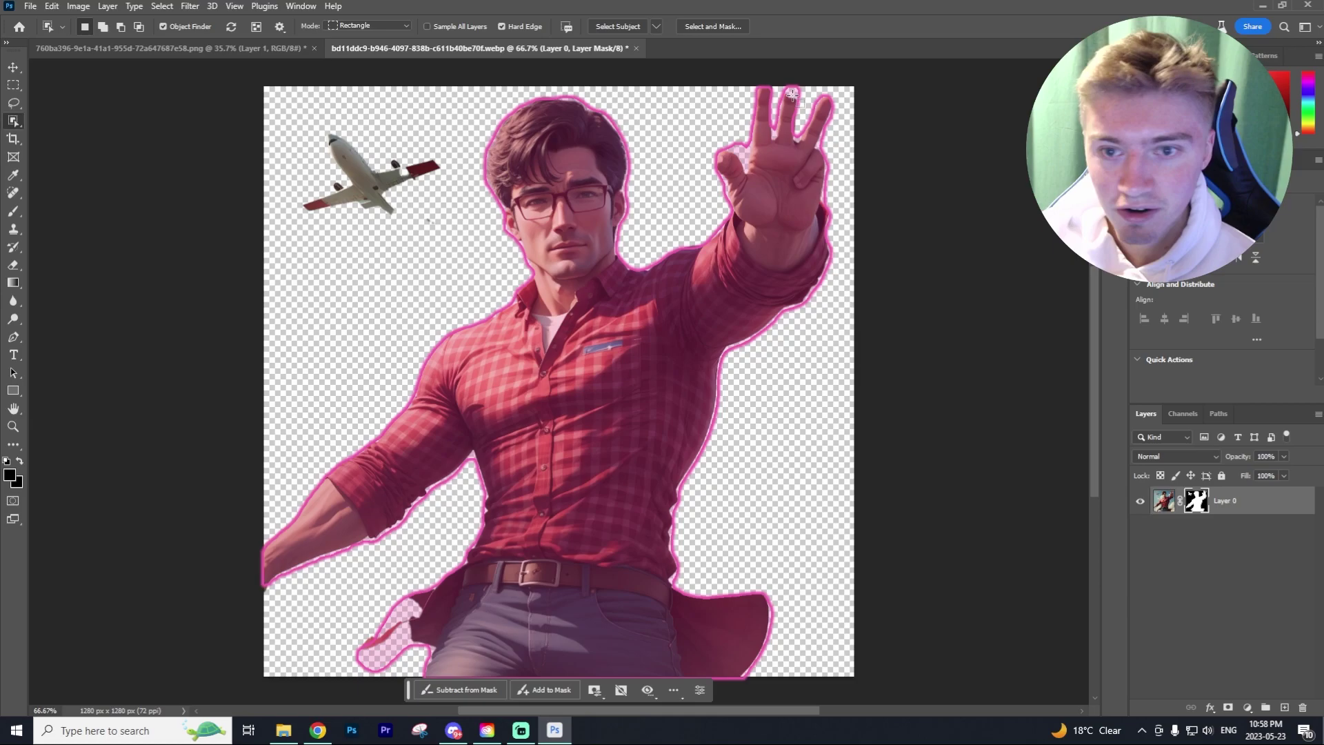
click(527, 692)
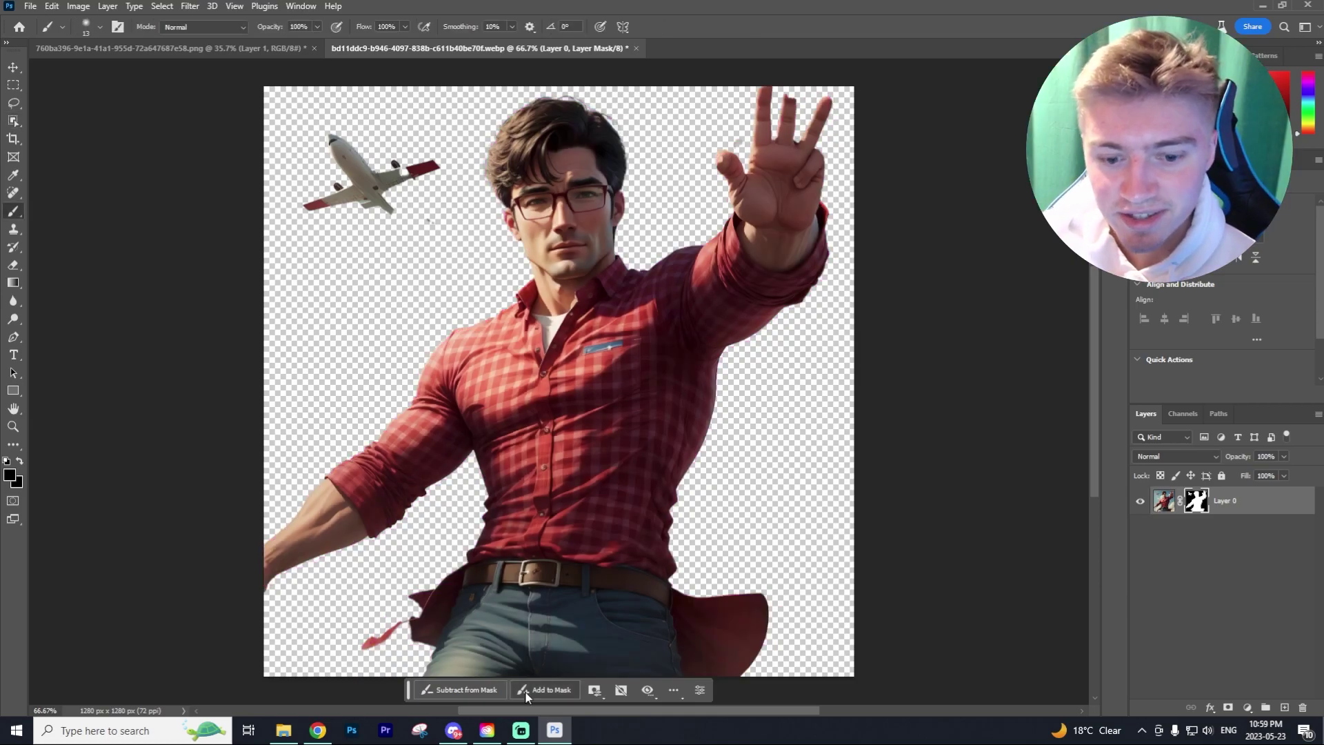
click(543, 687)
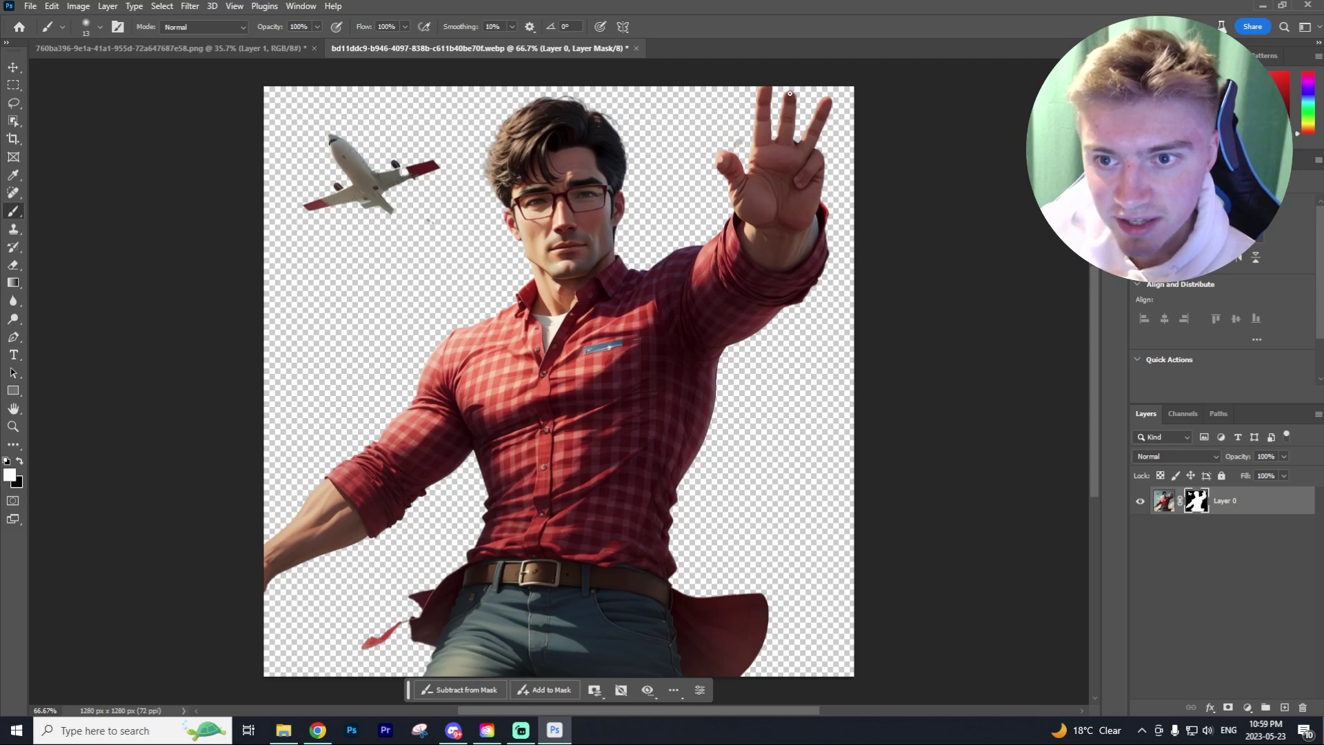
click(595, 690)
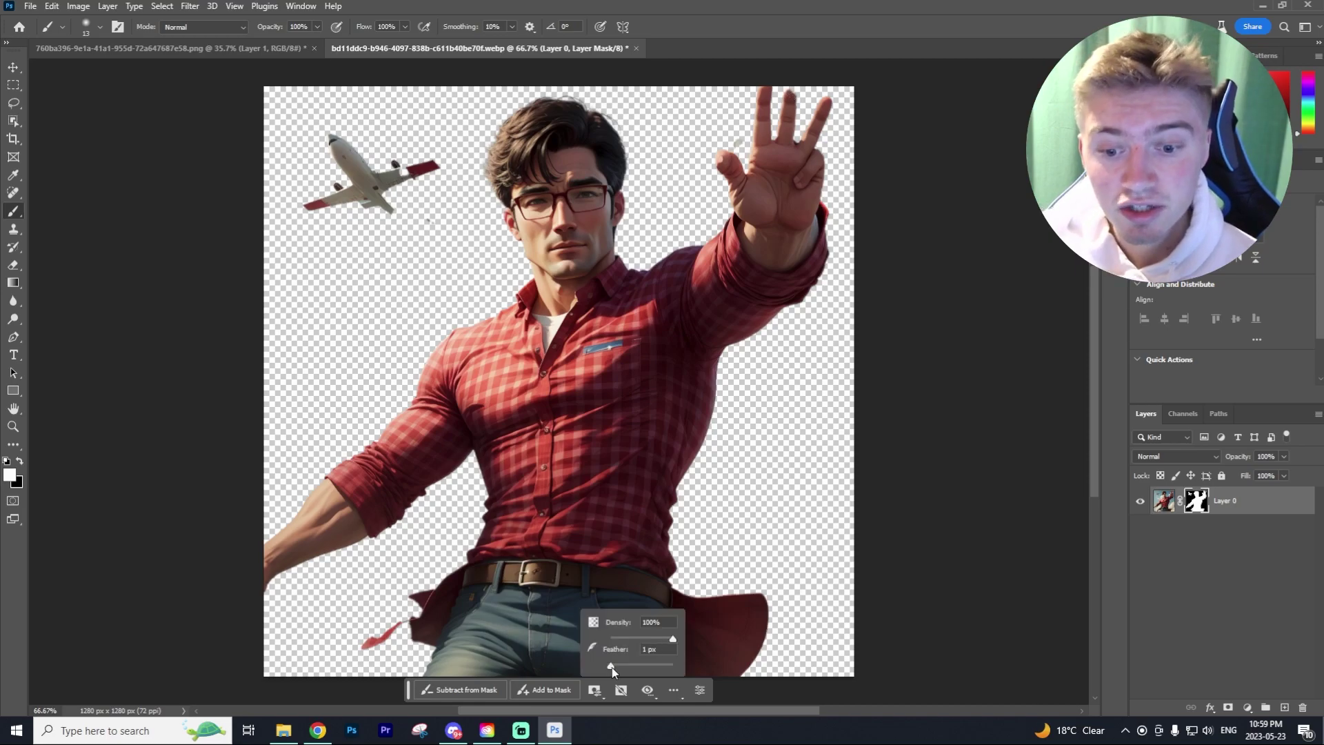
mouse_move(611, 667)
mouse_down()
mouse_move(644, 667)
mouse_move(598, 665)
mouse_up()
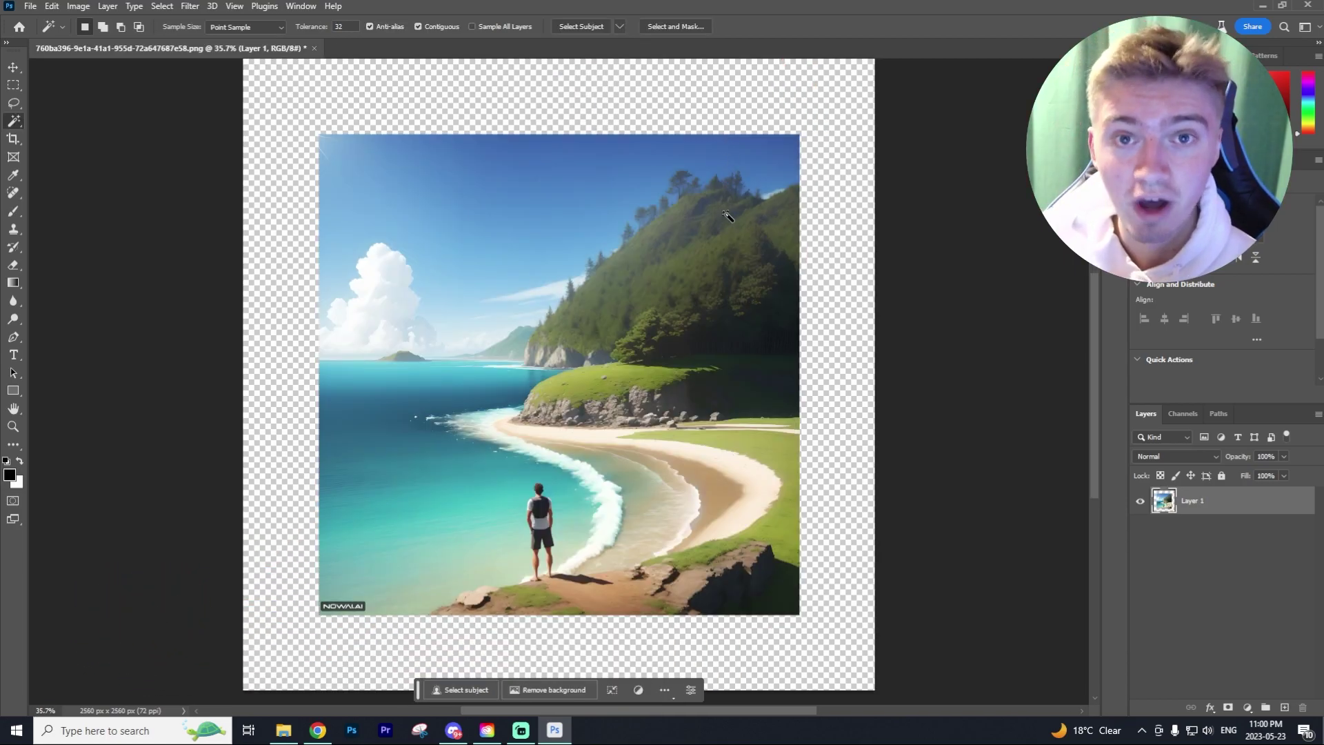
- Select the NOWAI watermark with the Magic Wand and delete it
scroll(658, 258, up, 2)
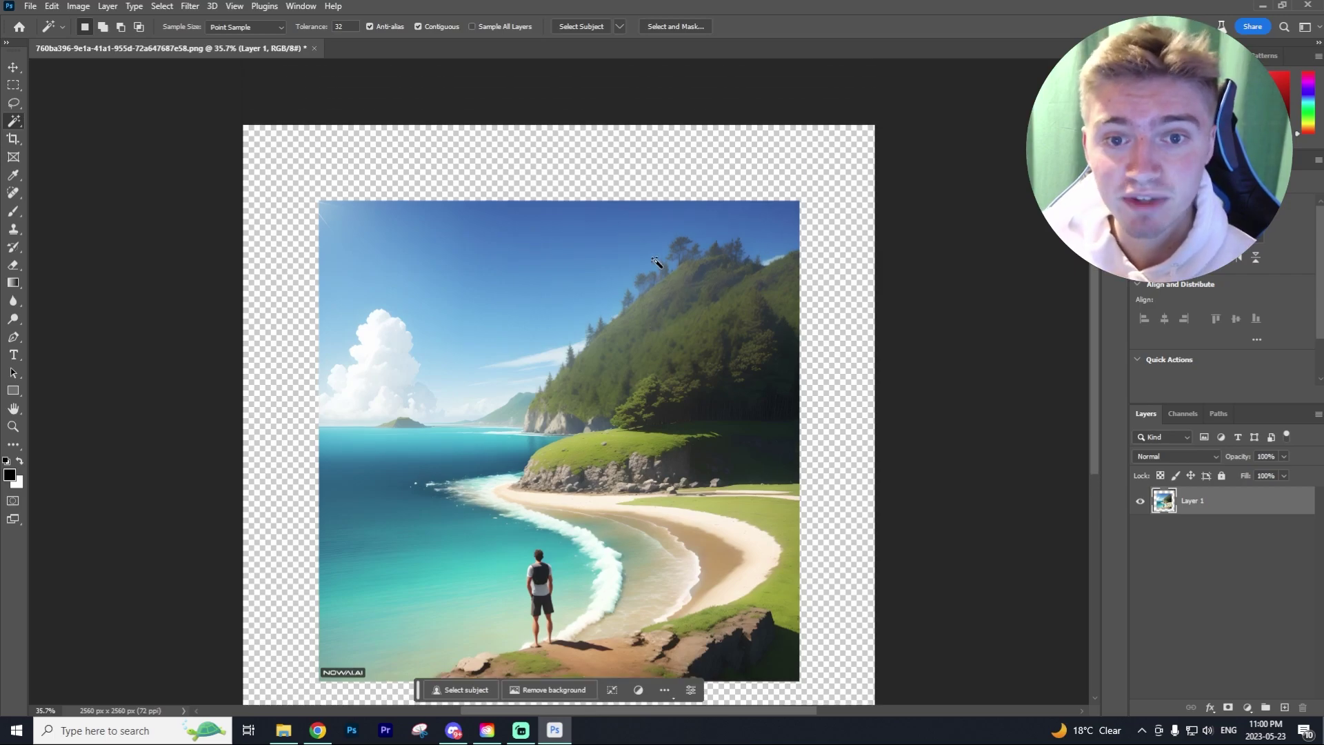
scroll(659, 260, down, 2)
click(365, 600)
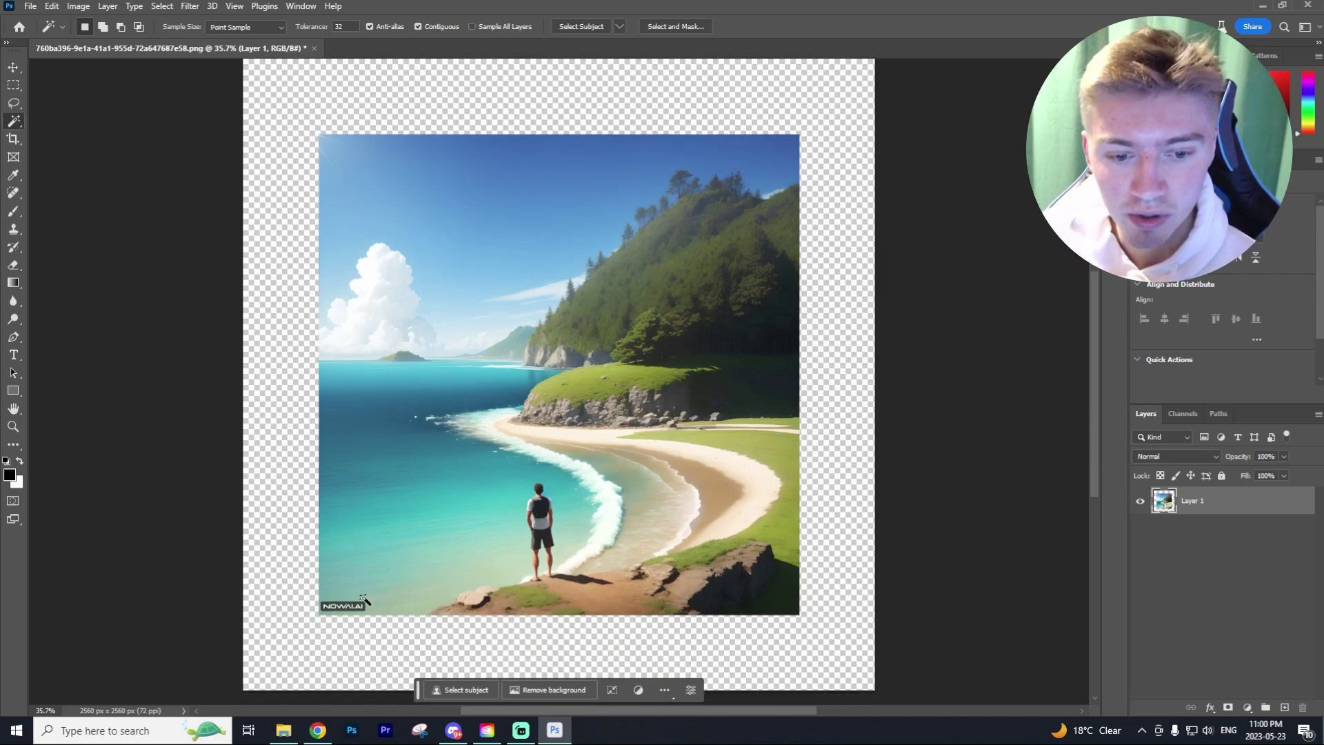
key(Delete)
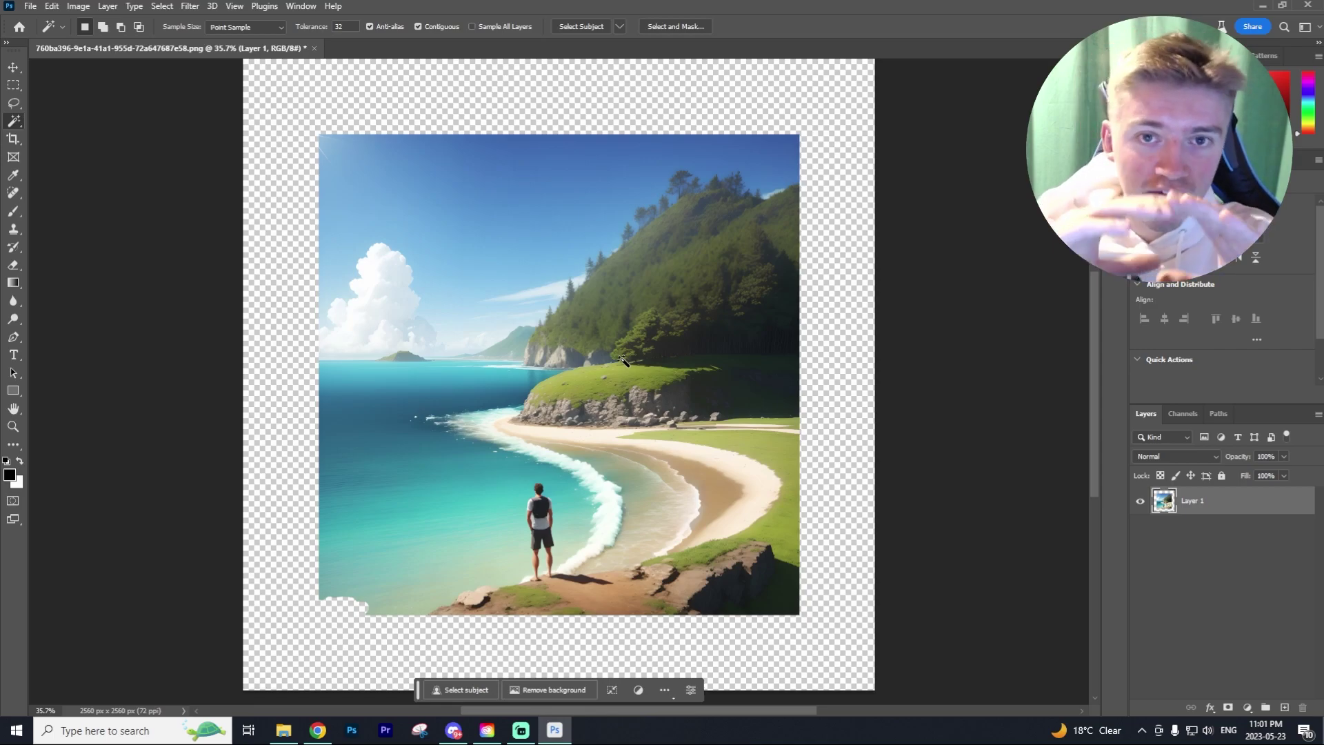
- Fill the transparent border with generated scenery using a blank Generative Fill prompt
click(812, 281)
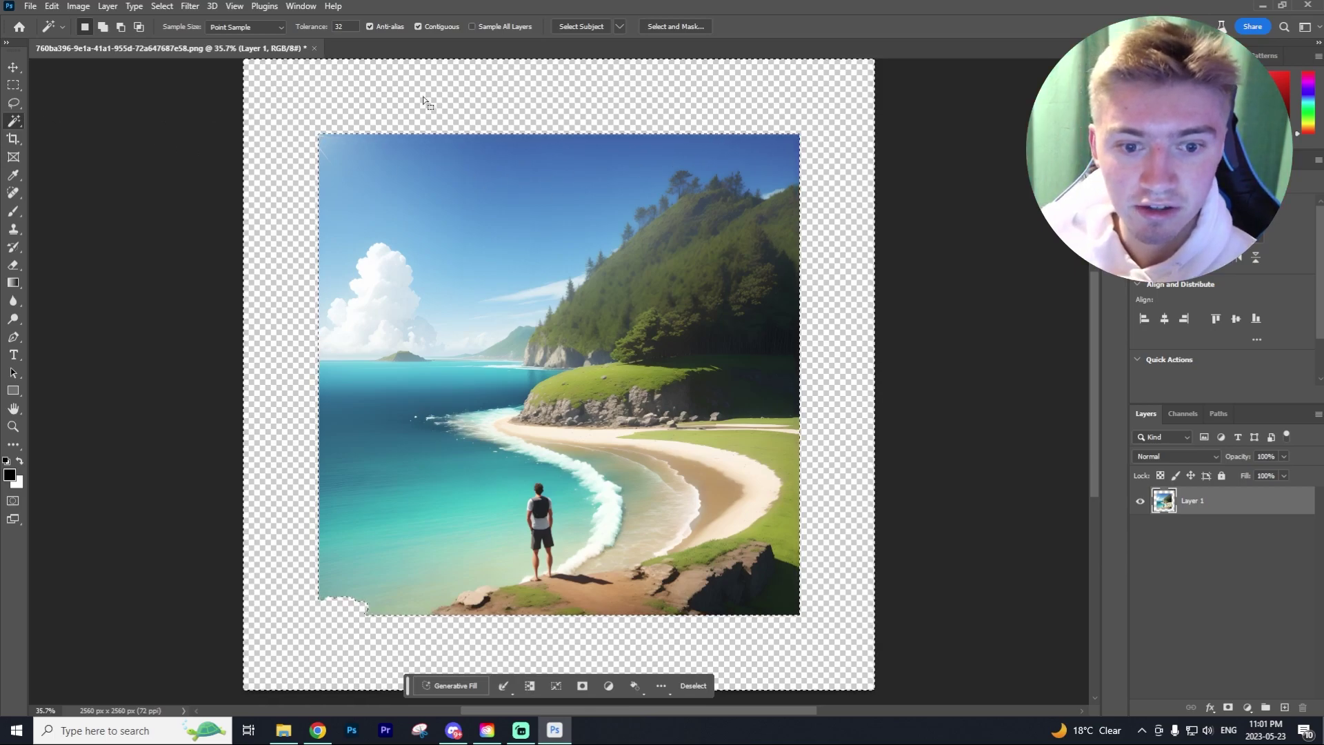
click(481, 685)
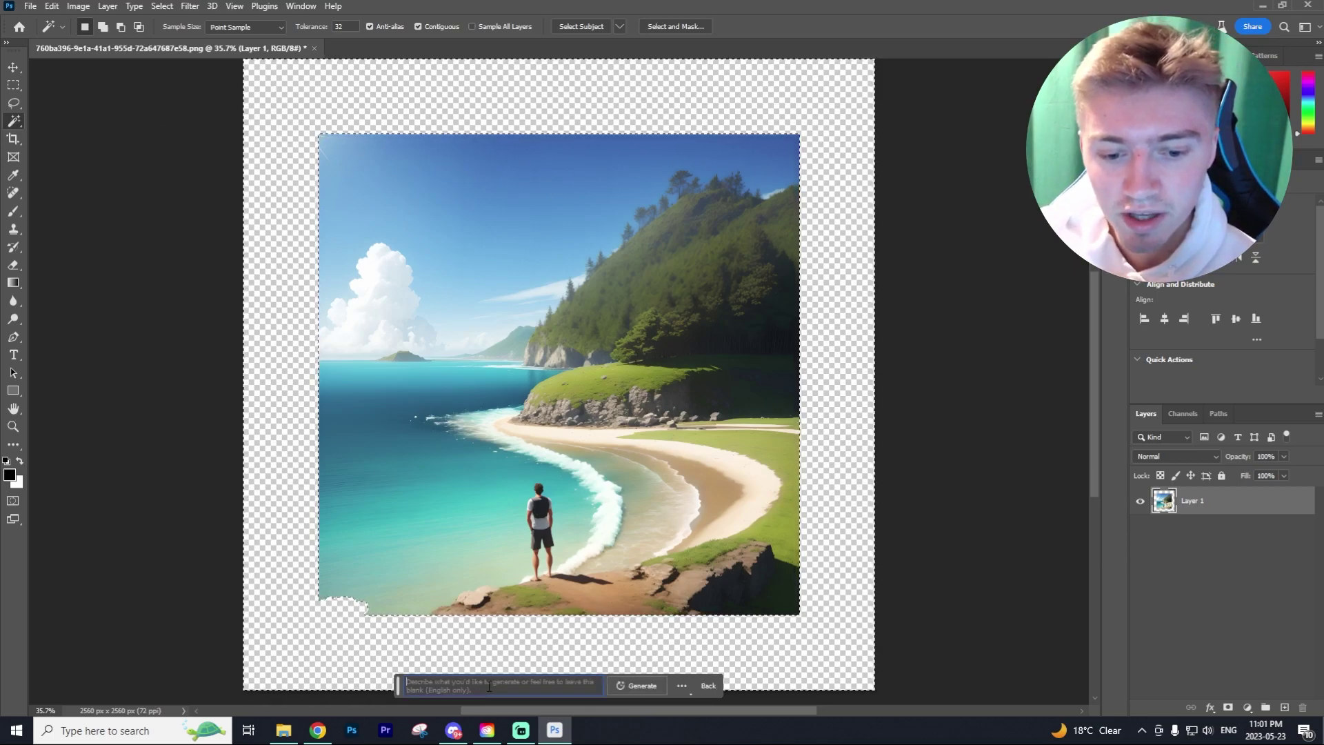
click(644, 684)
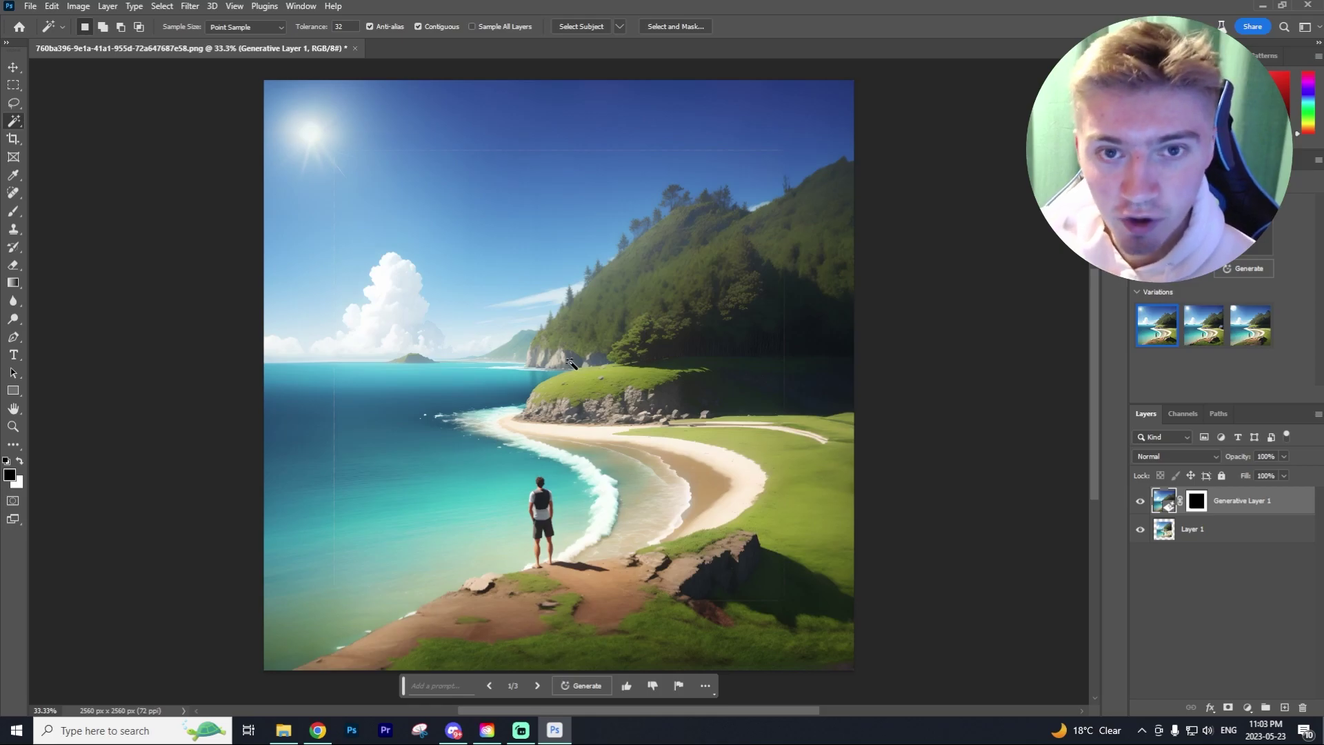
- Compare the outpainting variations, return to 1/3, and target Generative Layer 1's mask
click(490, 686)
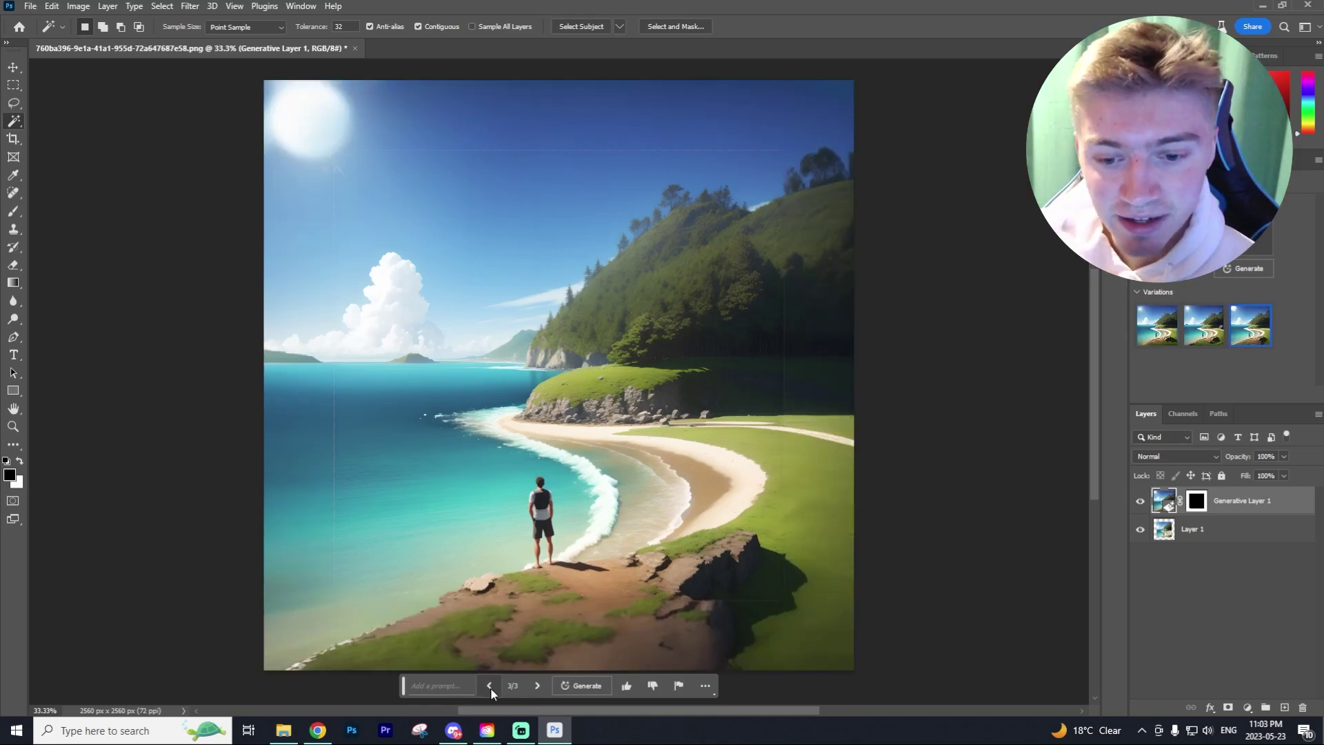
double_click(490, 686)
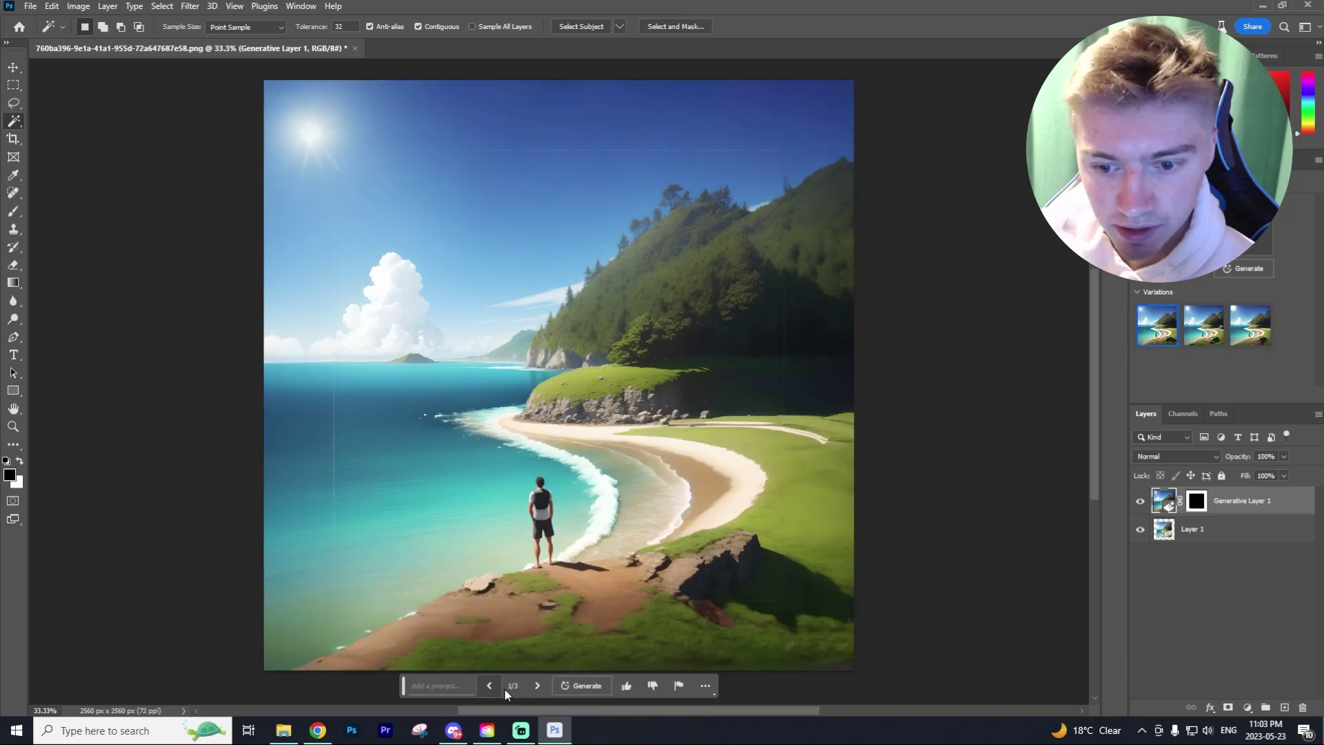
click(1196, 501)
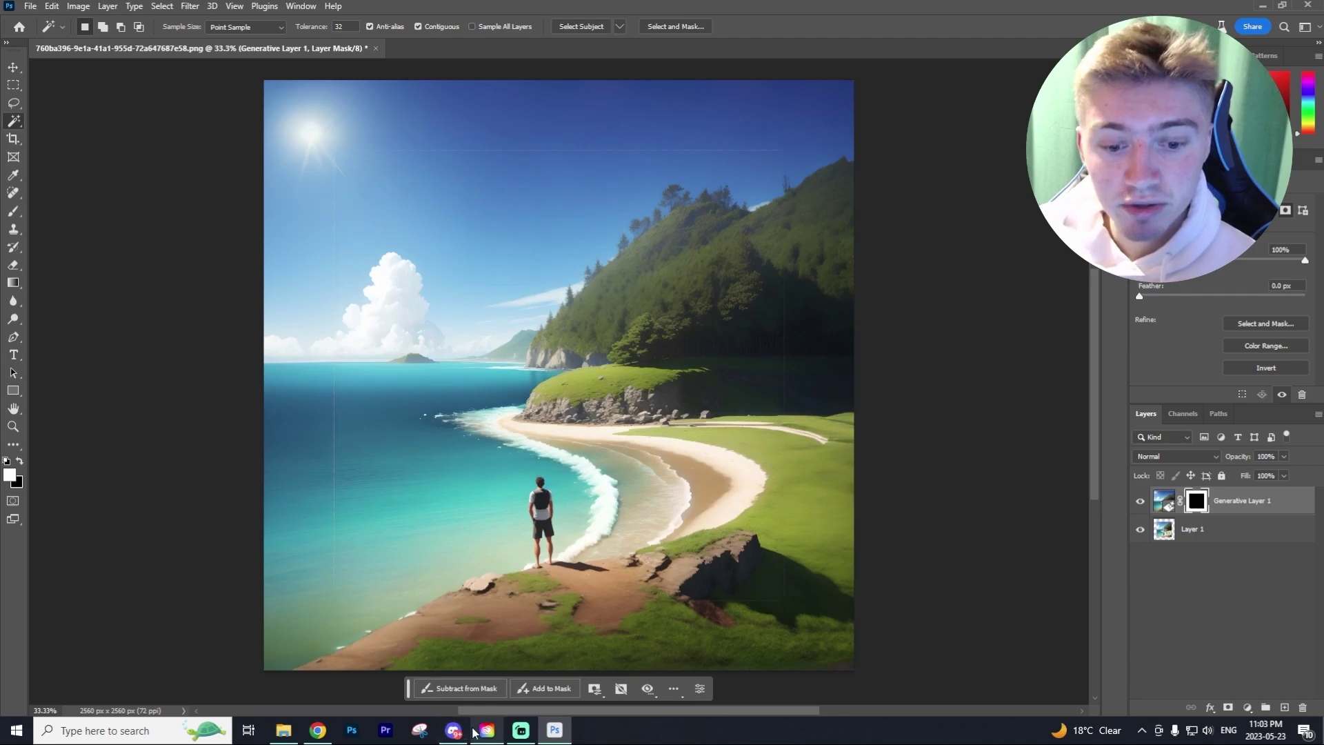
mouse_move(468, 727)
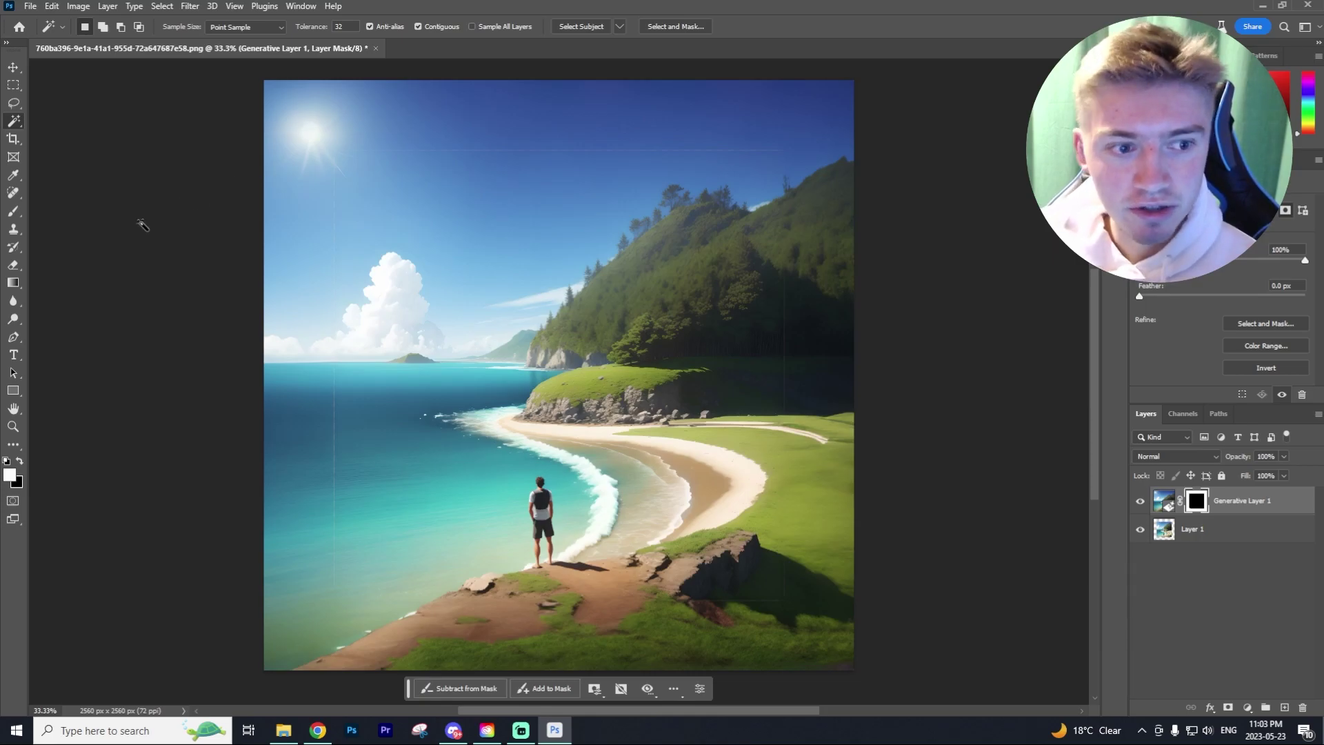
- Drag a gradient on Generative Layer 1's mask to fade the scene's left edge to transparency
click(13, 285)
drag(339, 246, 180, 244)
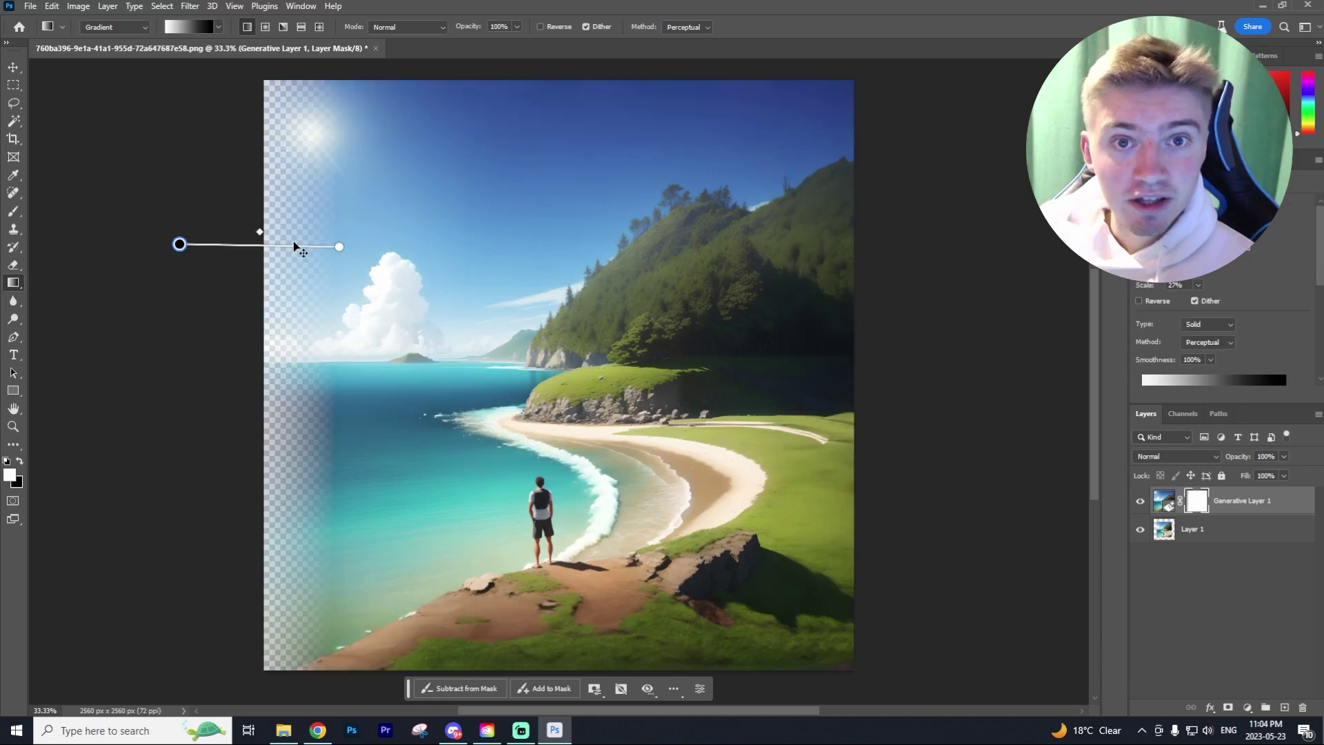